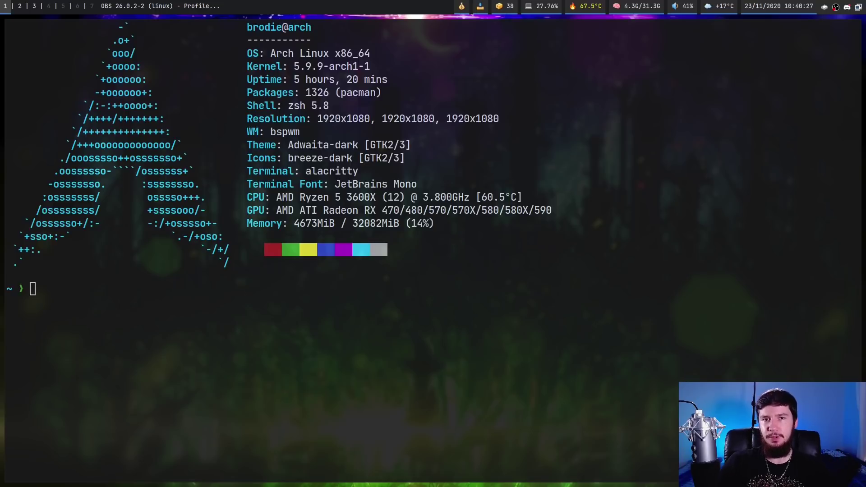
Open five more neofetch terminals stacked beside the original one on workspace 1.
{"action": "left_click", "coordinate": [446, 165]}
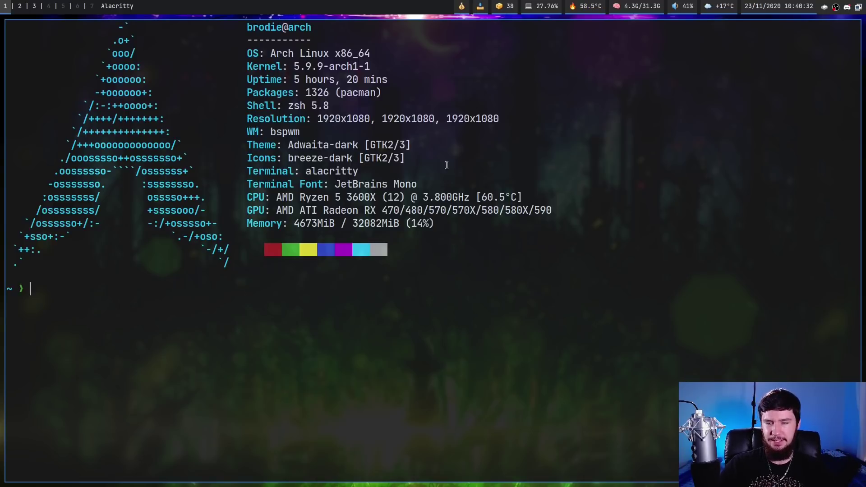
{"action": "key", "text": "super+Return"}
{"action": "key", "text": "super+Return"}
{"action": "key", "text": "super+Return"}
{"action": "key", "text": "super+Return"}
{"action": "key", "text": "super+Return"}
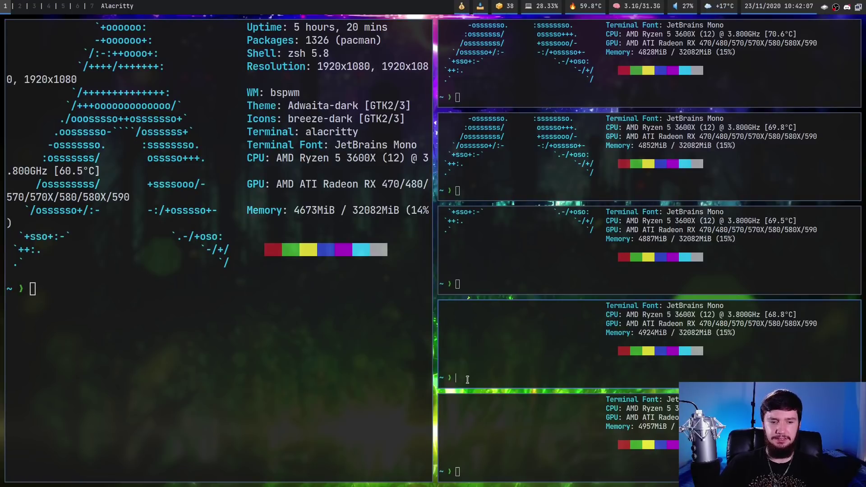
Switch to workspace 2 and end with one full-screen terminal at an empty prompt.
{"action": "key", "text": "super+2"}
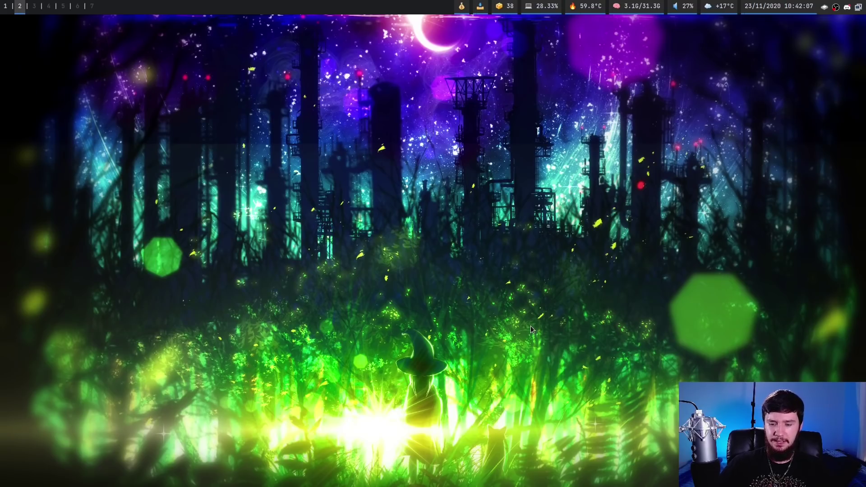
{"action": "key", "text": "super+Return"}
{"action": "key", "text": "super+Return"}
{"action": "key", "text": "super+Return"}
{"action": "key", "text": "super+Return"}
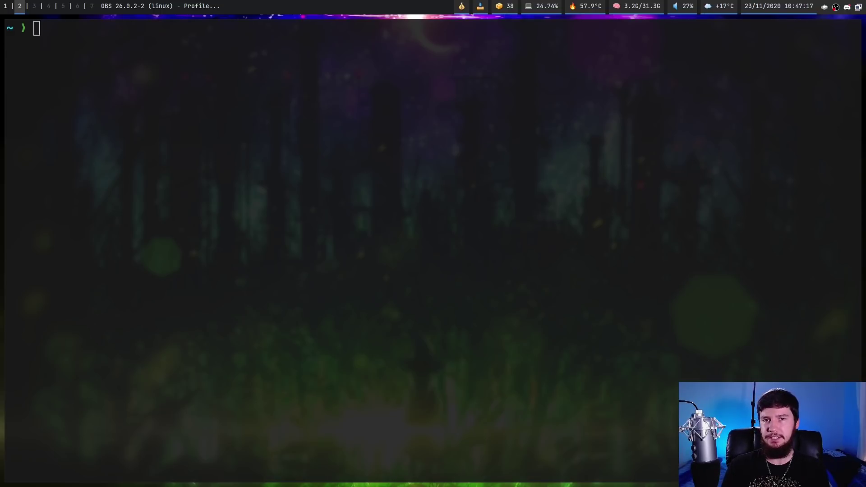
Enter 'bsp-layout set tall 3' at the prompt without running it.
{"action": "type", "text": "b"}
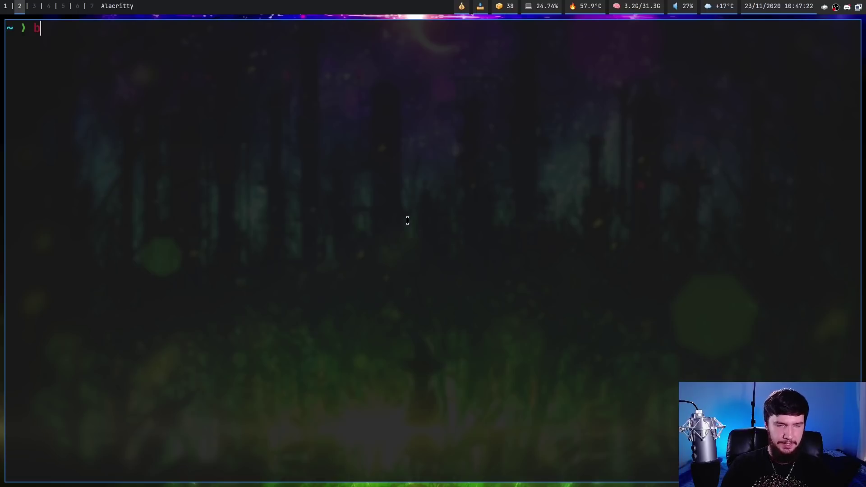
{"action": "type", "text": "sp-layout set"}
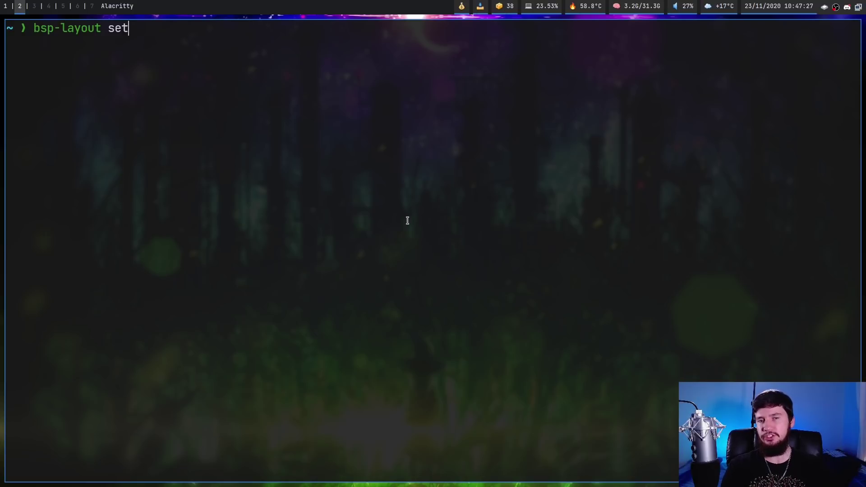
{"action": "type", "text": "tall"}
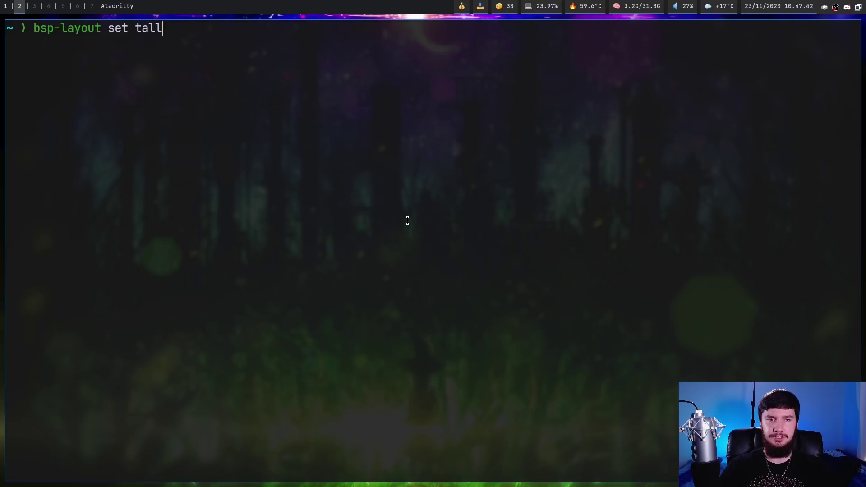
{"action": "type", "text": "3"}
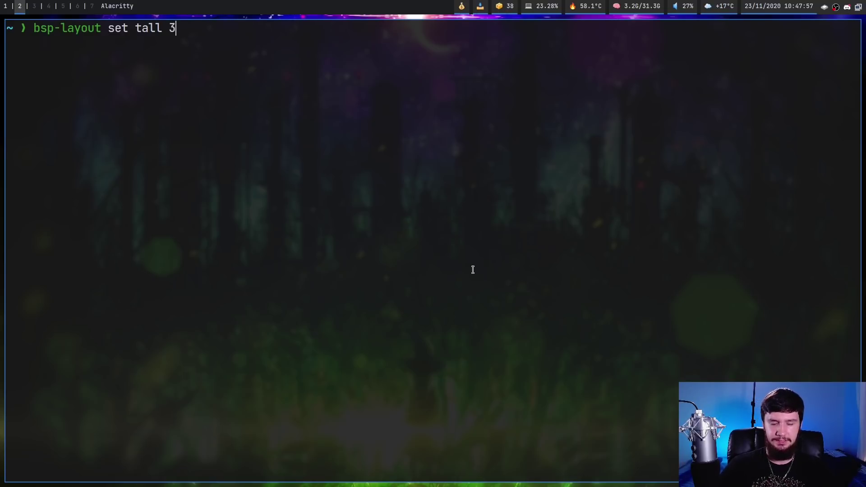
Apply the tall layout to workspace 3 and spawn terminals there to see the tiling.
{"action": "key", "text": "Return"}
{"action": "key", "text": "super+3"}
{"action": "key", "text": "super+Return"}
{"action": "key", "text": "super+Return"}
{"action": "key", "text": "super+Return"}
{"action": "key", "text": "super+Return"}
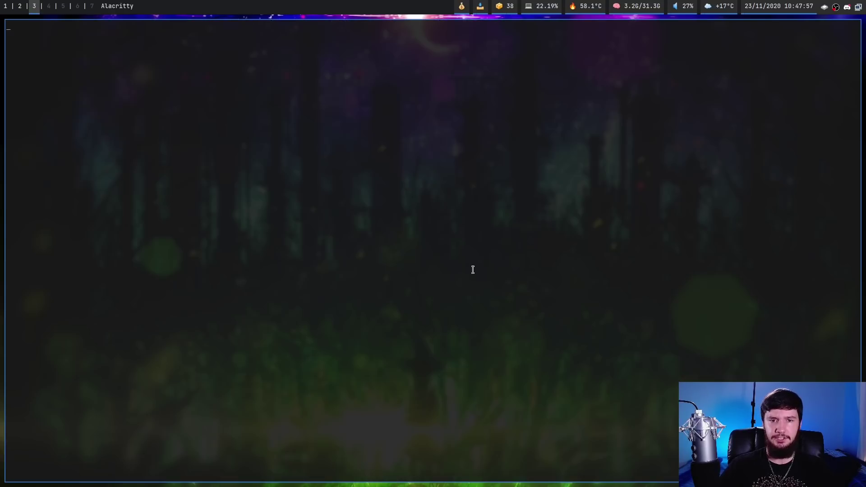
{"action": "key", "text": "super+Return"}
{"action": "key", "text": "super+Return"}
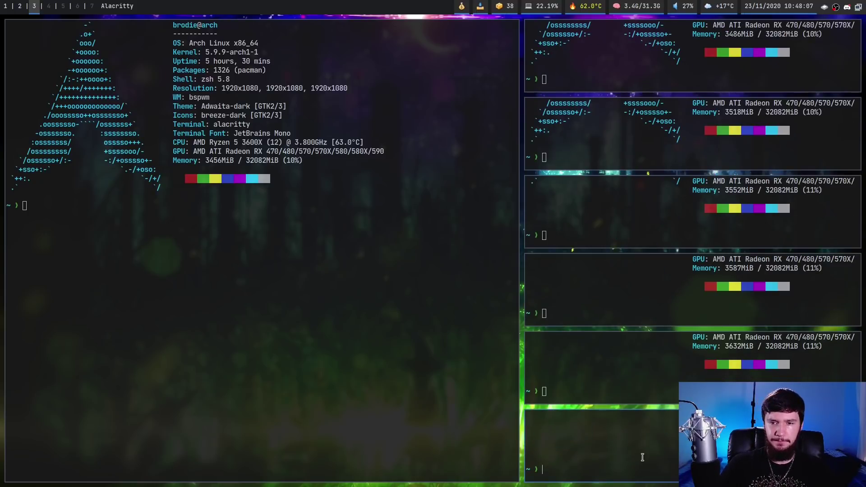
{"action": "key", "text": "super+w"}
{"action": "key", "text": "super+w"}
{"action": "key", "text": "super+w"}
{"action": "key", "text": "super+w"}
{"action": "key", "text": "super+w"}
Back on workspace 2, recall the tall command and append --master-size.
{"action": "key", "text": "super+2"}
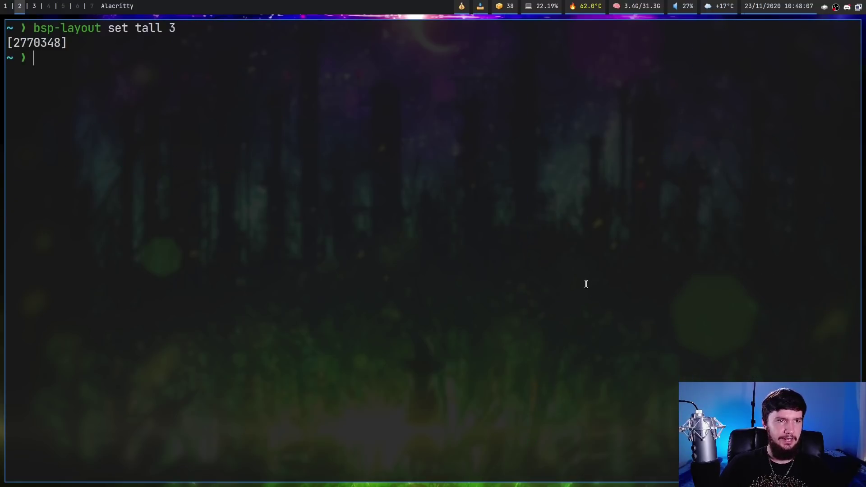
{"action": "key", "text": "Up"}
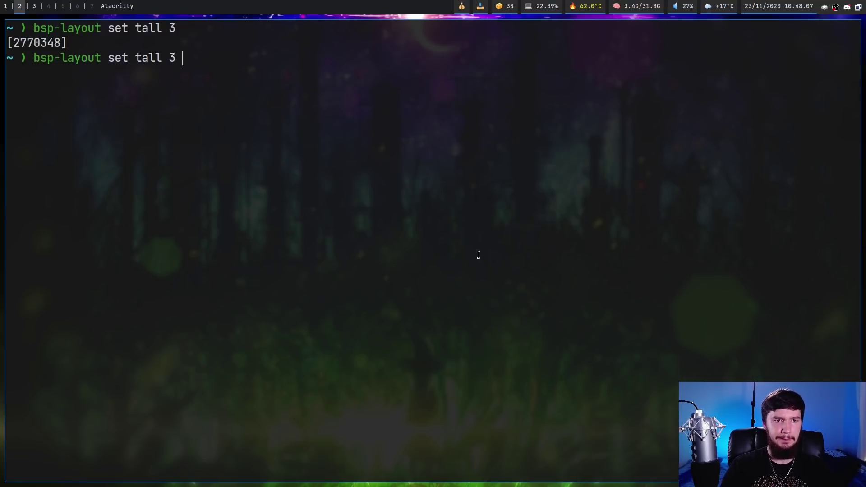
{"action": "type", "text": "--master-size"}
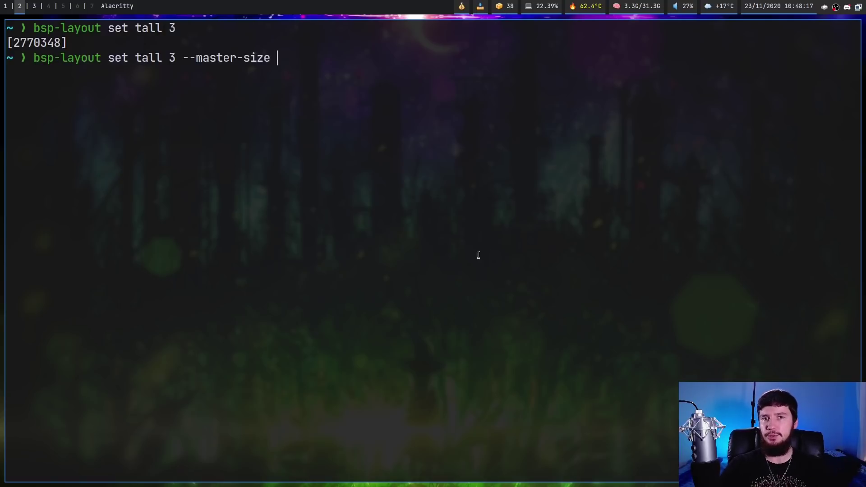
Run the tall layout with master size 0.3 and check workspace 3's tiling.
{"action": "type", "text": "0.3"}
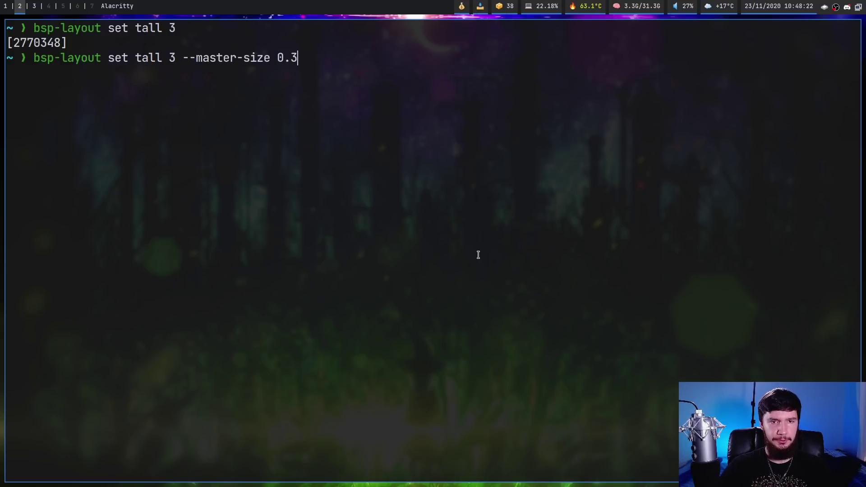
{"action": "key", "text": "Return"}
{"action": "key", "text": "super+3"}
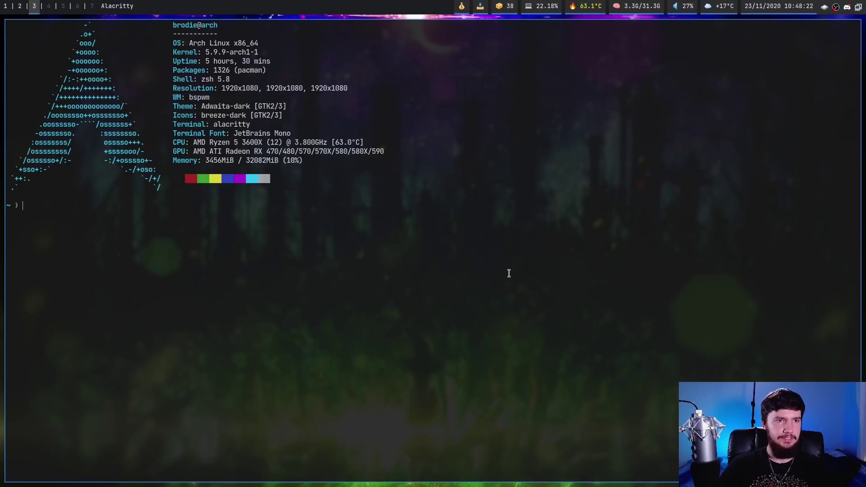
{"action": "key", "text": "super+Return"}
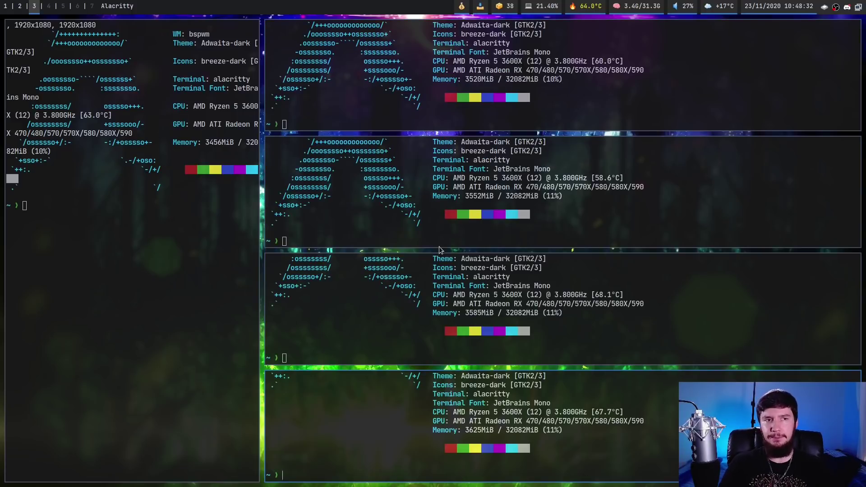
Change the master size to 0.5, rerun it, and retile workspace 3 to a half-width master.
{"action": "key", "text": "super+2"}
{"action": "key", "text": "Up"}
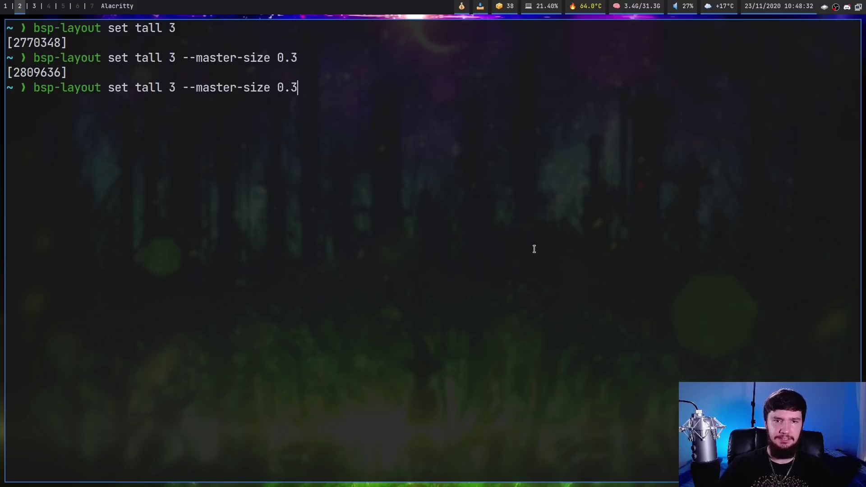
{"action": "key", "text": "BackSpace"}
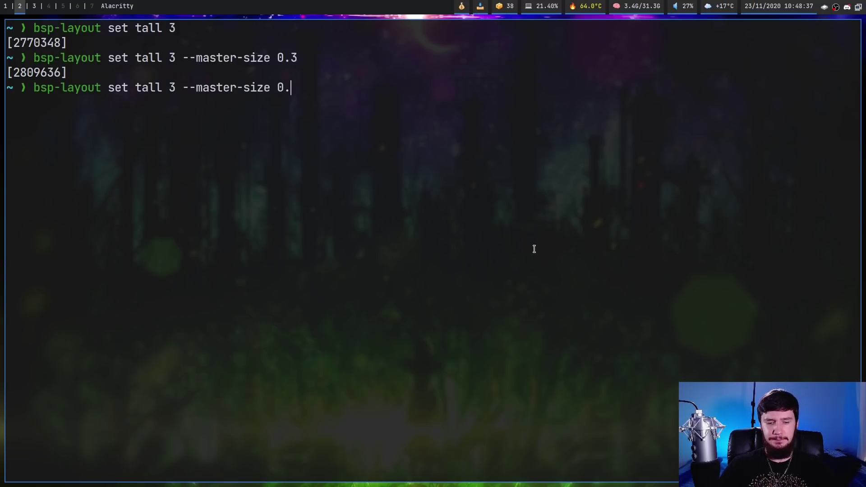
{"action": "type", "text": "5"}
{"action": "key", "text": "Return"}
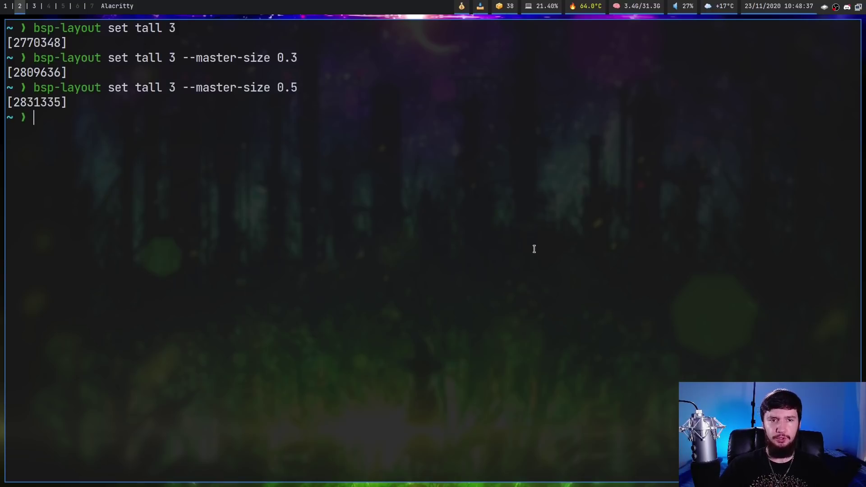
{"action": "key", "text": "super+3"}
{"action": "left_click", "coordinate": [546, 430]}
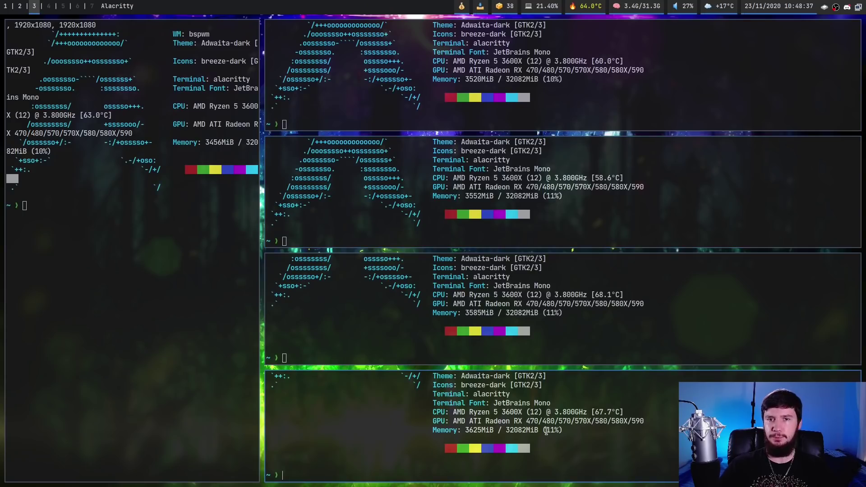
{"action": "key", "text": "super+e"}
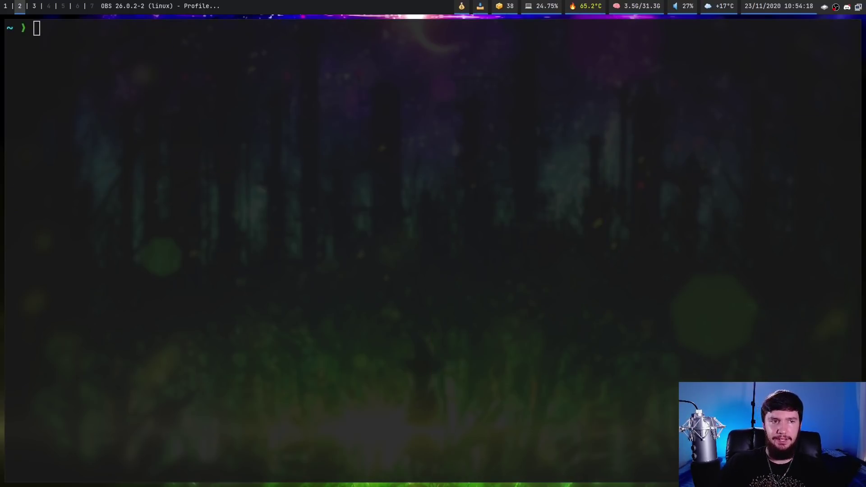
Swap 'tall' for 'wide' in the recalled command, run it, and view workspace 3.
{"action": "key", "text": "Up"}
{"action": "key", "text": "Up"}
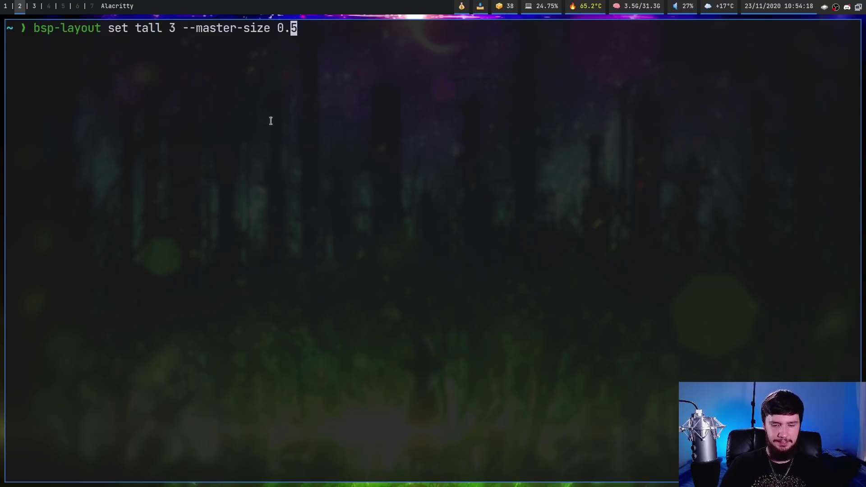
{"action": "key", "text": "ctrl+a"}
{"action": "key", "text": "ctrl+Right"}
{"action": "key", "text": "ctrl+Right"}
{"action": "key", "text": "ctrl+Right"}
{"action": "key", "text": "ctrl+Right"}
{"action": "key", "text": "alt+d"}
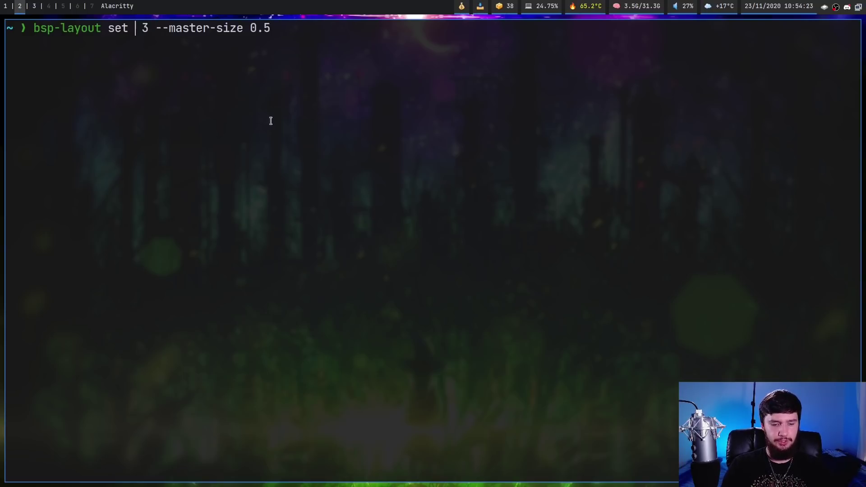
{"action": "type", "text": "wide"}
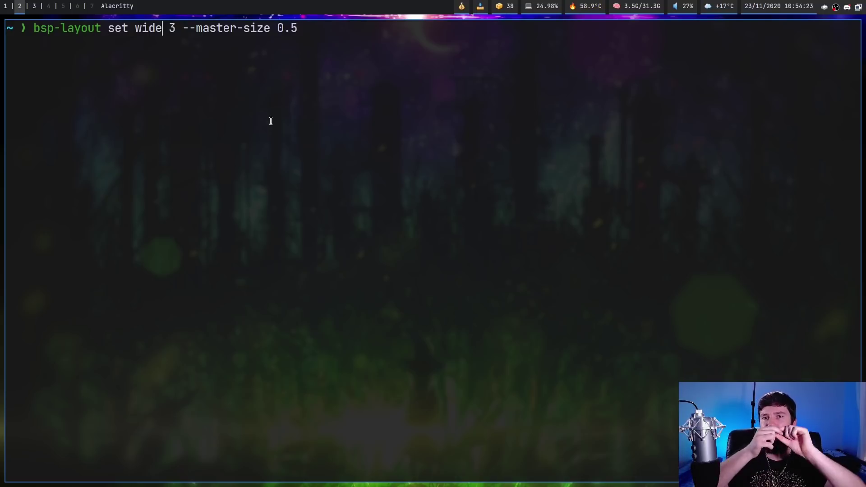
{"action": "key", "text": "Return"}
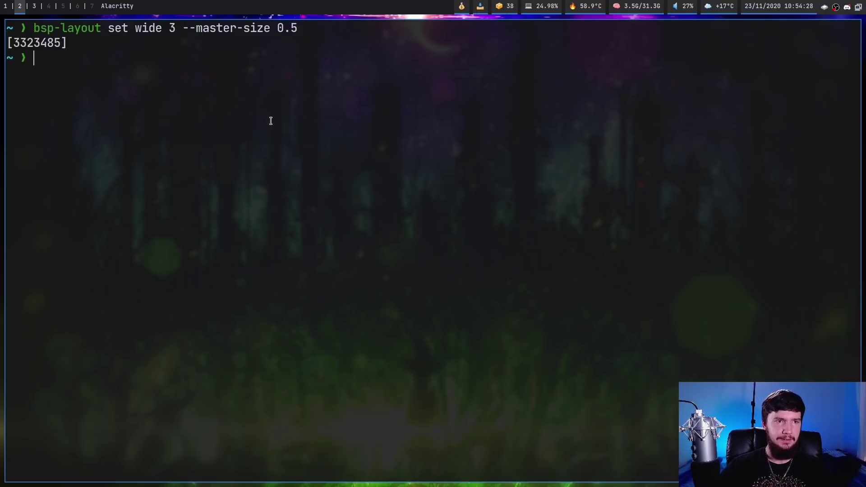
{"action": "key", "text": "super+3"}
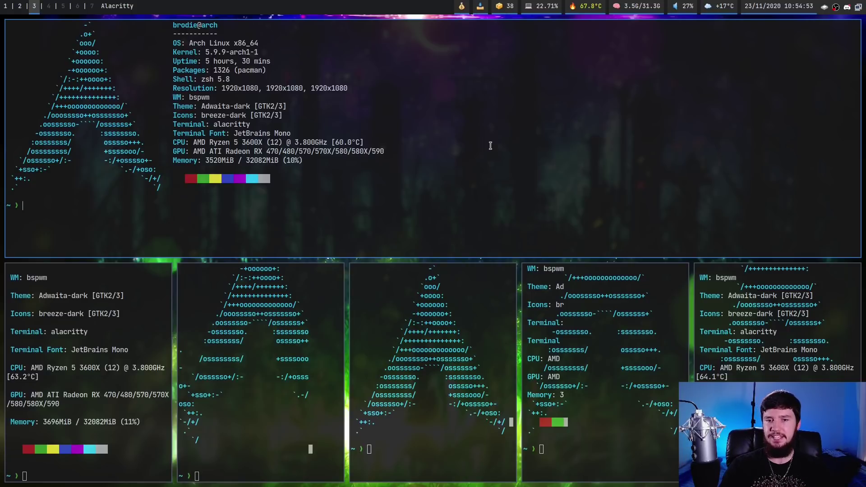
Cycle focus across the wide-layout terminals on workspace 3, then show desktop 1.
{"action": "key", "text": "super+j"}
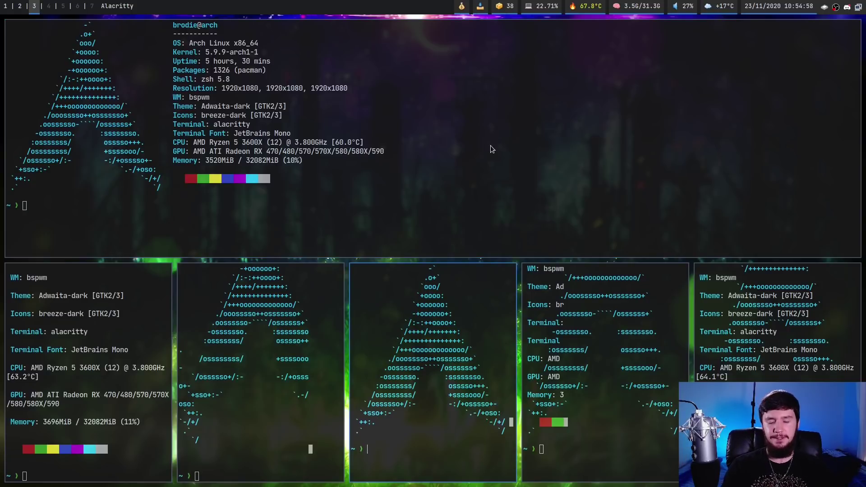
{"action": "key", "text": "super+l"}
{"action": "key", "text": "super+h"}
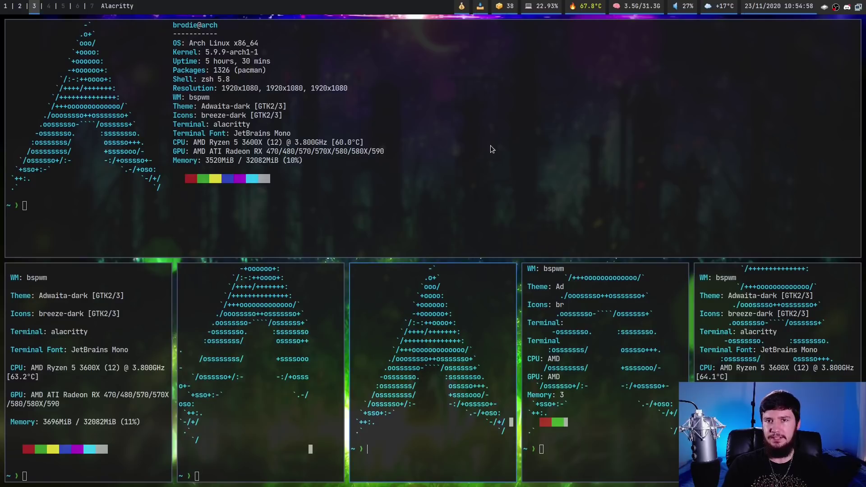
{"action": "key", "text": "super+h"}
{"action": "key", "text": "super+h"}
{"action": "key", "text": "super+l"}
{"action": "key", "text": "super+l"}
{"action": "key", "text": "super+h"}
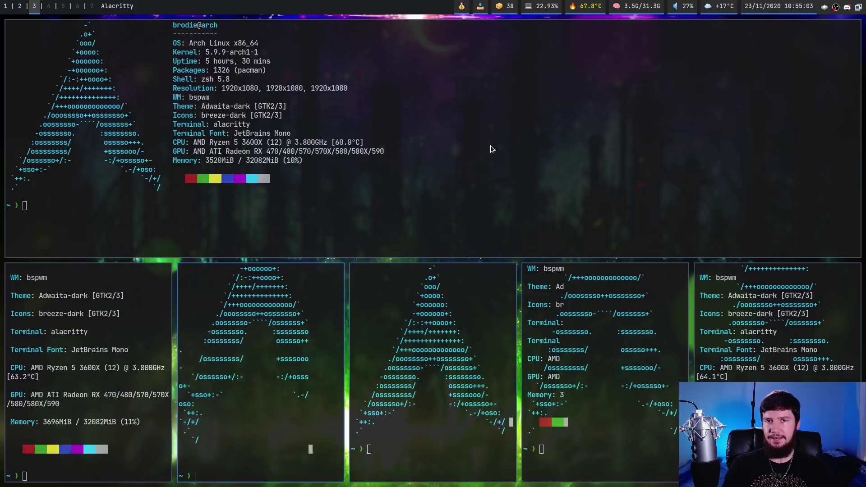
{"action": "key", "text": "super+l"}
{"action": "key", "text": "super+l"}
{"action": "key", "text": "super+h"}
{"action": "key", "text": "super+h"}
{"action": "key", "text": "super+l"}
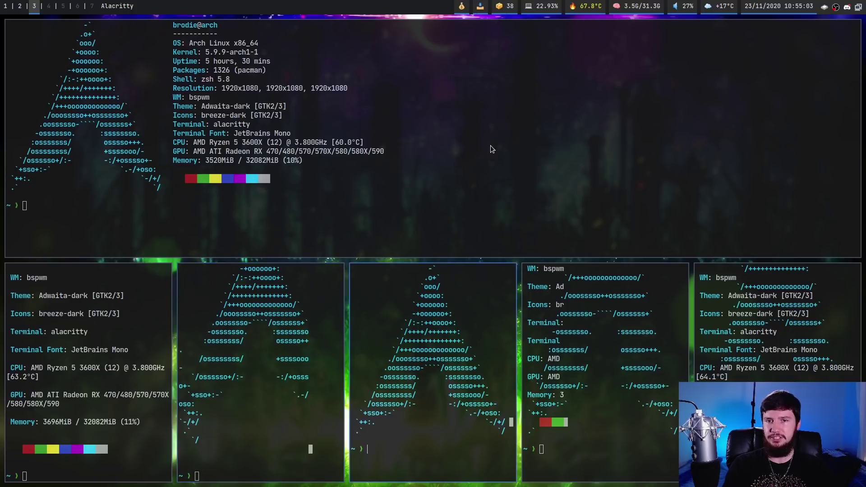
{"action": "key", "text": "super+l"}
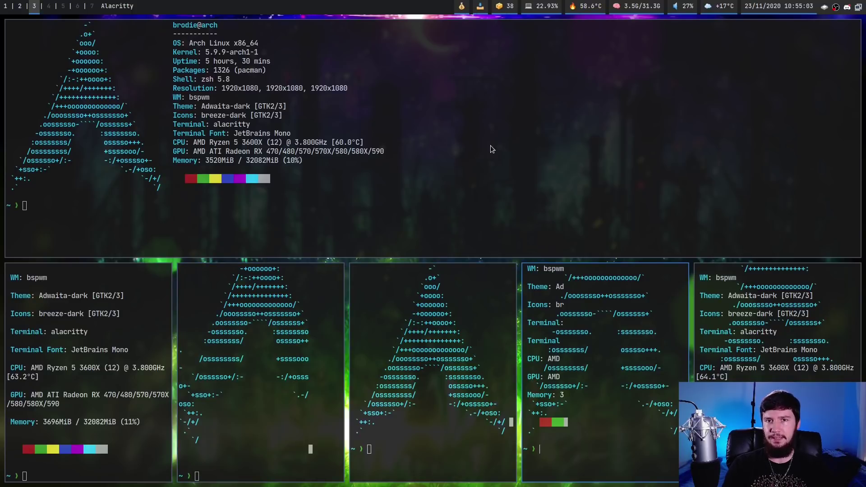
{"action": "key", "text": "super+k"}
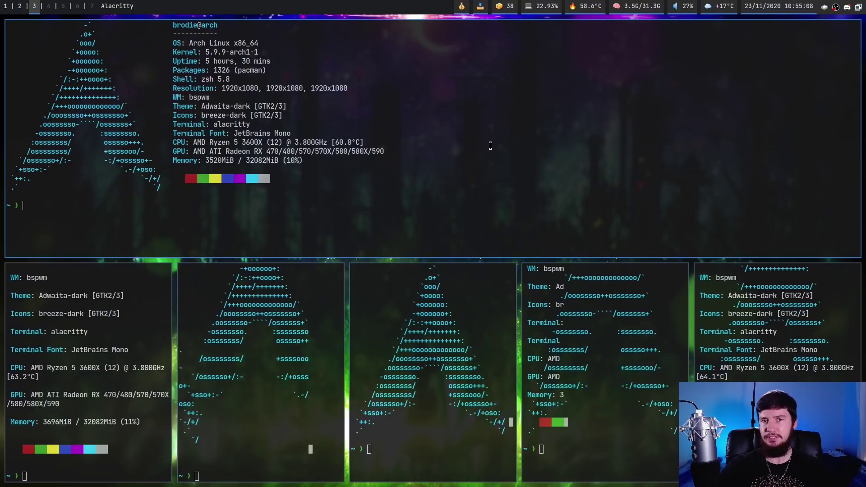
{"action": "key", "text": "super+1"}
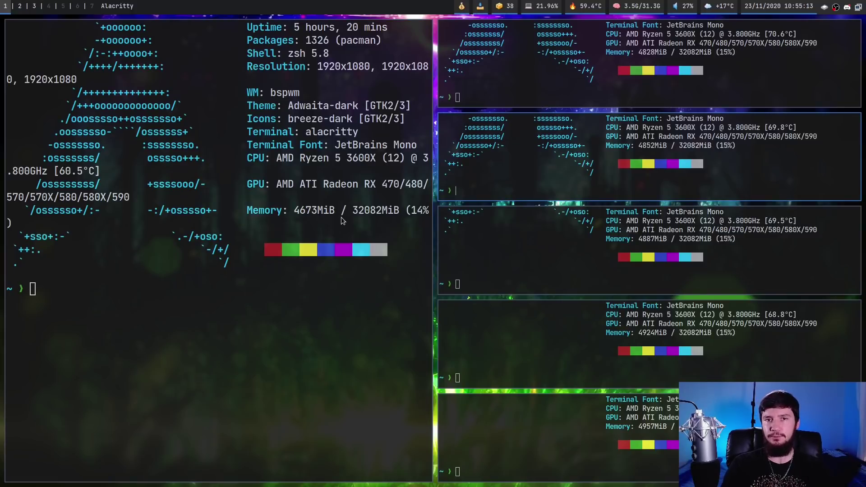
Cycle focus up and down through the right-hand stack of terminals.
{"action": "key", "text": "super+j"}
{"action": "key", "text": "super+j"}
{"action": "key", "text": "super+k"}
{"action": "key", "text": "super+k"}
{"action": "key", "text": "super+k"}
{"action": "key", "text": "super+j"}
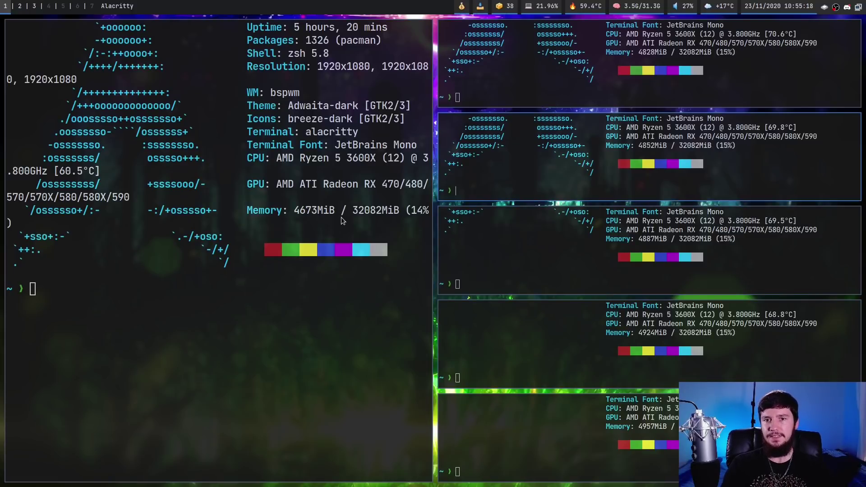
{"action": "key", "text": "super+j"}
{"action": "key", "text": "super+j"}
{"action": "key", "text": "super+j"}
{"action": "key", "text": "super+k"}
{"action": "key", "text": "super+k"}
{"action": "key", "text": "super+k"}
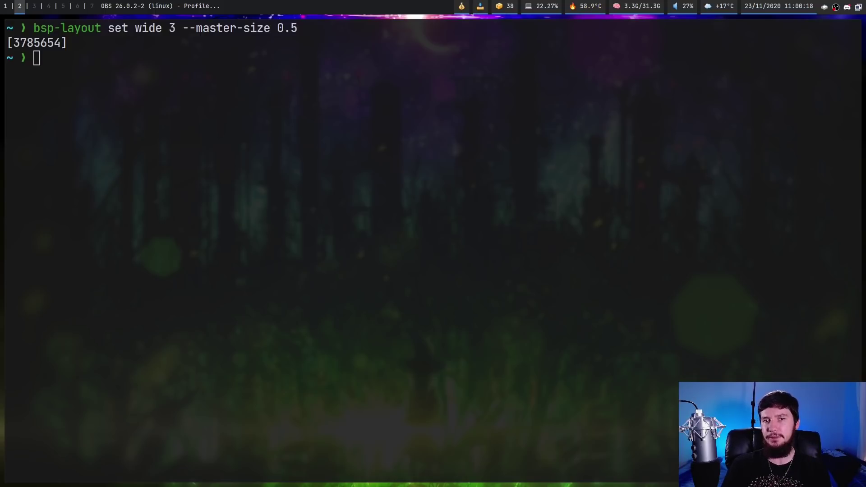
Edit the recalled command to 'bsp-layout set rtall 3 --master-size 0.5' and run it.
{"action": "left_click", "coordinate": [412, 160]}
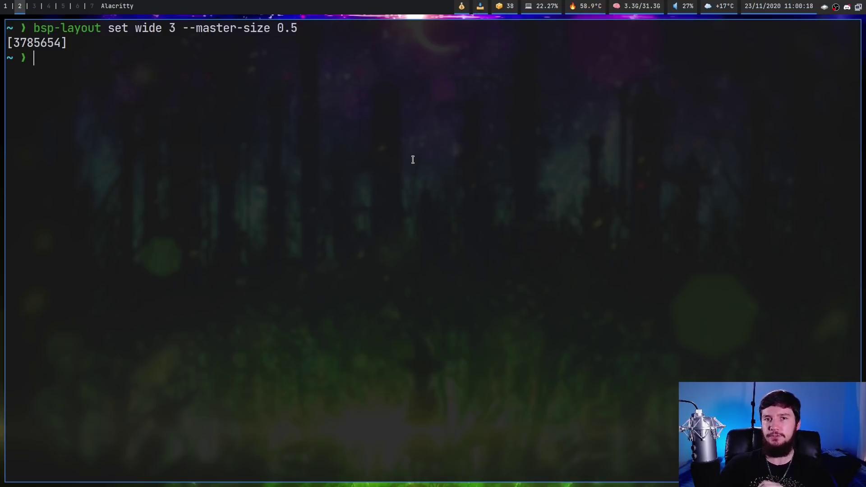
{"action": "key", "text": "Up"}
{"action": "key", "text": "Left"}
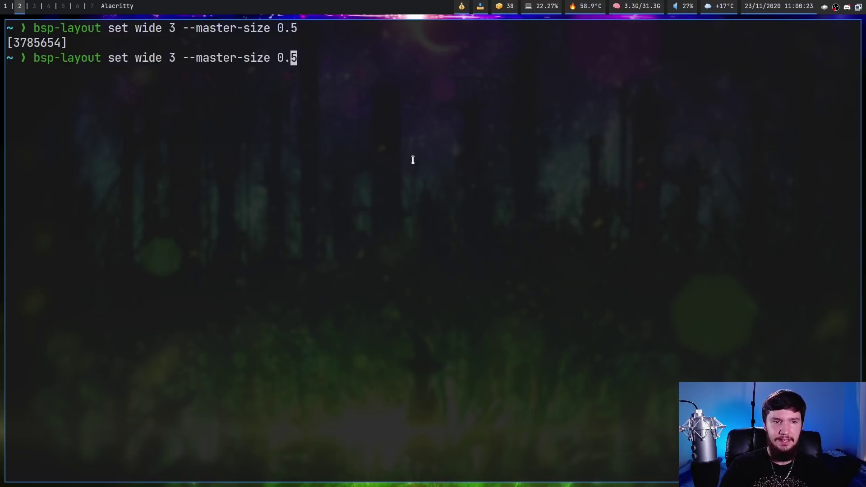
{"action": "key", "text": "Home"}
{"action": "key", "text": "Right"}
{"action": "key", "text": "Right"}
{"action": "key", "text": "Right"}
{"action": "key", "text": "Right"}
{"action": "key", "text": "Right"}
{"action": "key", "text": "Right"}
{"action": "key", "text": "Right"}
{"action": "key", "text": "Right"}
{"action": "key", "text": "Right"}
{"action": "key", "text": "Right"}
{"action": "key", "text": "Right"}
{"action": "key", "text": "Right"}
{"action": "key", "text": "Right"}
{"action": "key", "text": "Right"}
{"action": "key", "text": "Right"}
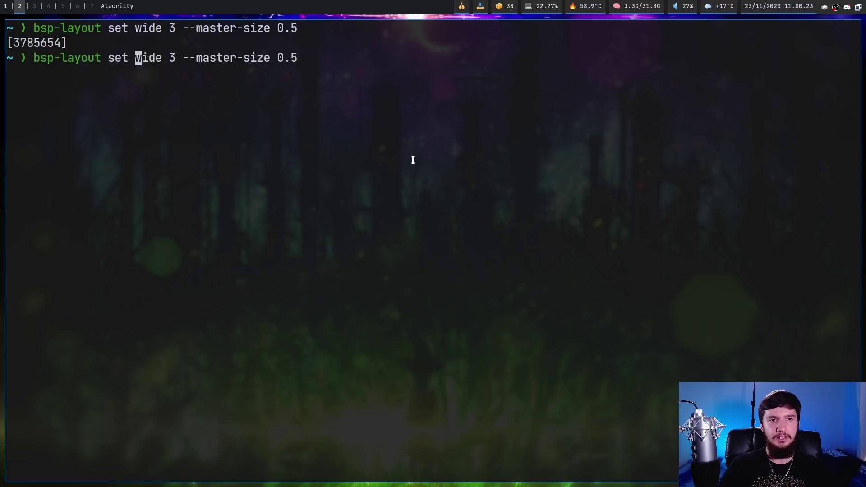
{"action": "key", "text": "alt+d"}
{"action": "type", "text": "rtall"}
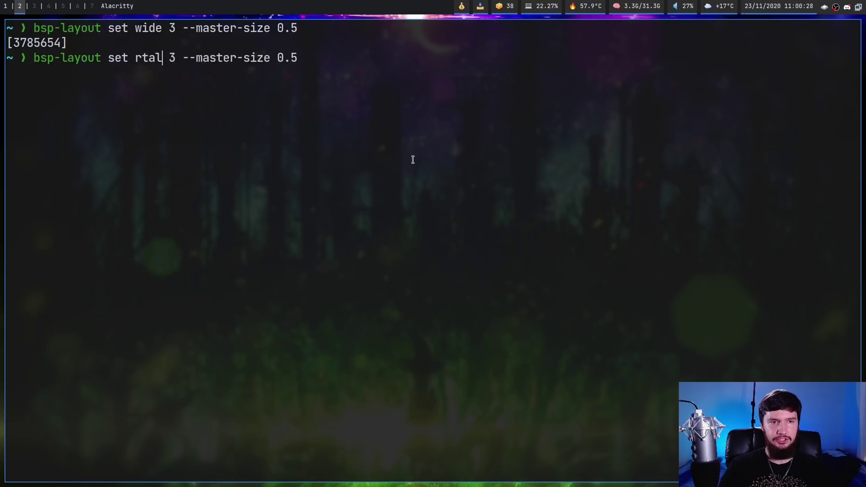
{"action": "key", "text": "Return"}
Spawn new terminals on desktop 3 to see the rtall tiling.
{"action": "key", "text": "super+3"}
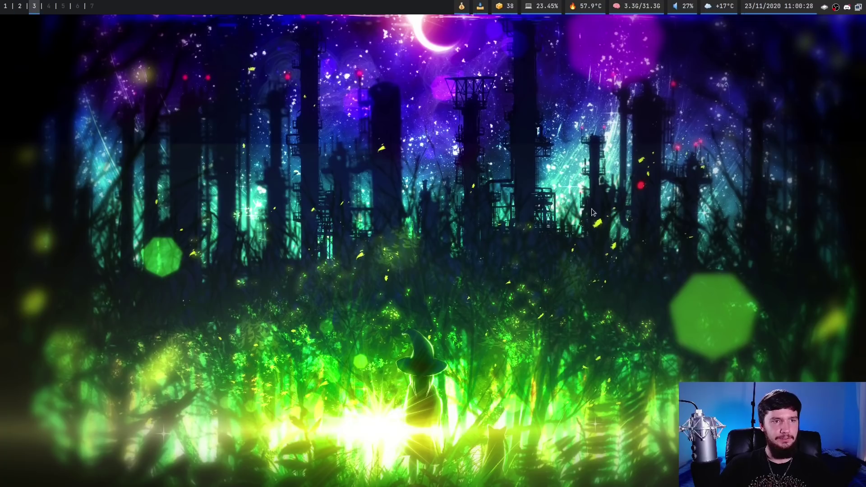
{"action": "key", "text": "super+Return"}
{"action": "key", "text": "super+Return"}
{"action": "key", "text": "super+Return"}
{"action": "key", "text": "super+Return"}
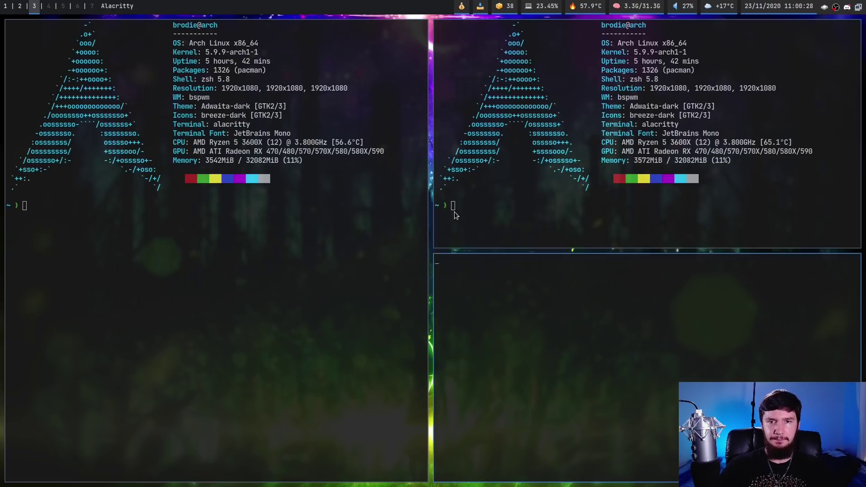
{"action": "key", "text": "super+Return"}
{"action": "key", "text": "super+Return"}
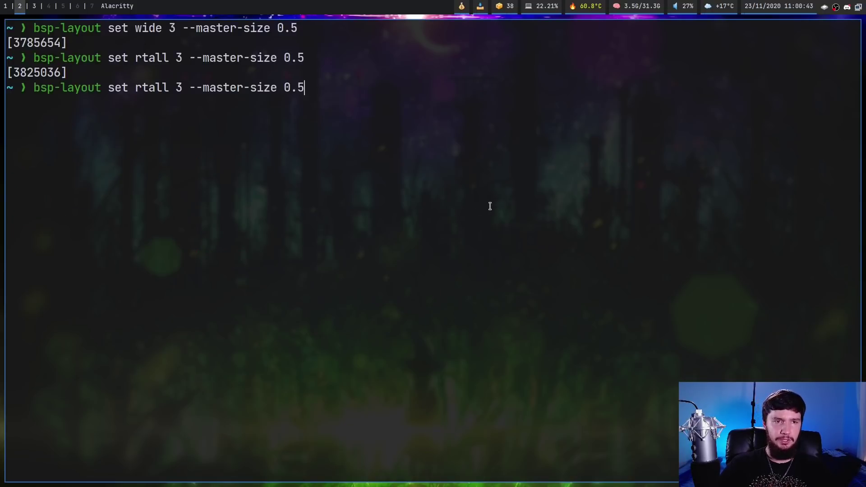
Replace 'rtall' with 'rwide' and run 'bsp-layout set rwide 3 --master-size 0.5'.
{"action": "key", "text": "ctrl+a"}
{"action": "key", "text": "ctrl+Right"}
{"action": "key", "text": "ctrl+Right"}
{"action": "key", "text": "ctrl+Right"}
{"action": "key", "text": "alt+d"}
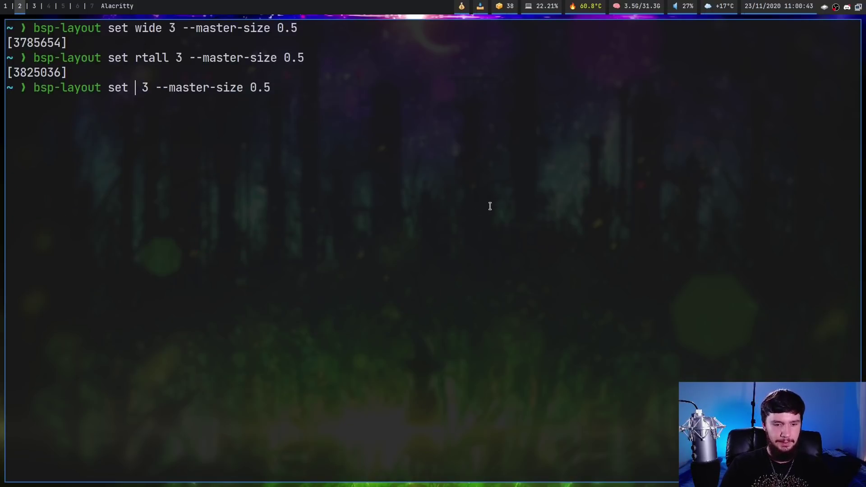
{"action": "type", "text": "rwide"}
{"action": "key", "text": "Return"}
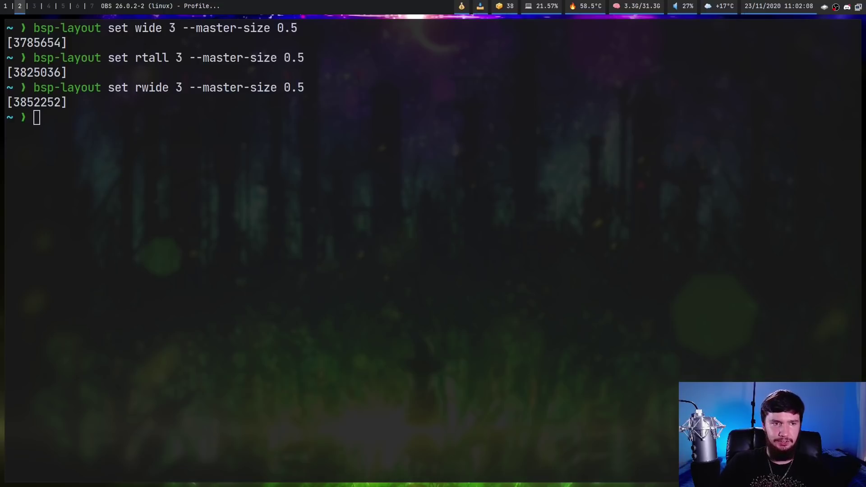
Edit the recalled bsp-layout command from 'rwide' to 'even' and run it for desktop 3 with master size 0.5.
{"action": "left_click", "coordinate": [282, 245]}
{"action": "key", "text": "Up"}
{"action": "key", "text": "Left"}
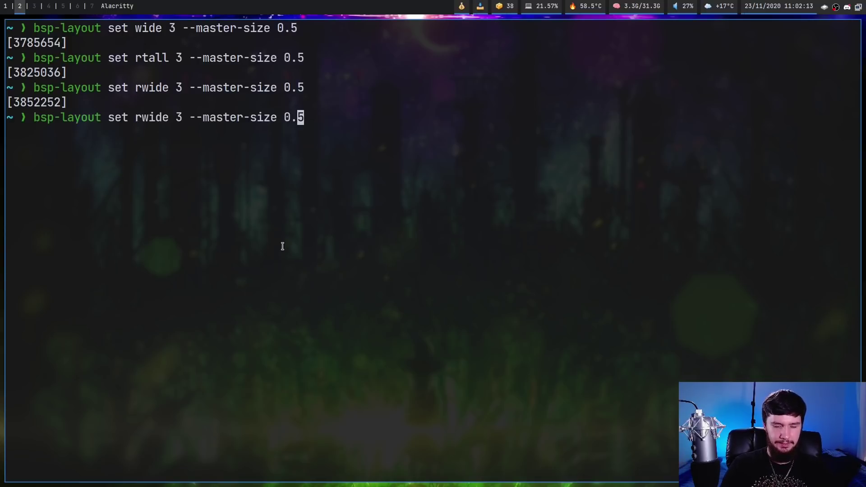
{"action": "key", "text": "ctrl+Left"}
{"action": "key", "text": "ctrl+Left"}
{"action": "key", "text": "ctrl+Left"}
{"action": "key", "text": "ctrl+Left"}
{"action": "key", "text": "ctrl+Left"}
{"action": "key", "text": "ctrl+Left"}
{"action": "key", "text": "ctrl+Left"}
{"action": "key", "text": "ctrl+Right"}
{"action": "key", "text": "ctrl+Right"}
{"action": "key", "text": "alt+d"}
{"action": "type", "text": "e"}
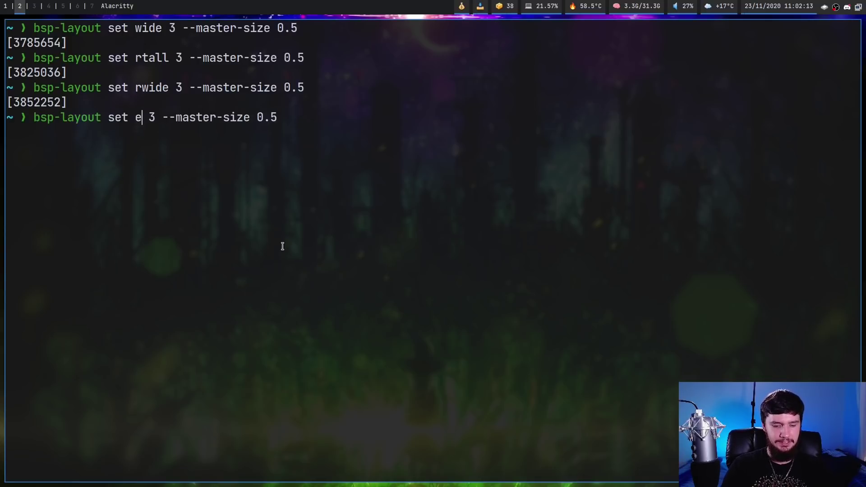
{"action": "type", "text": "ven"}
{"action": "key", "text": "Return"}
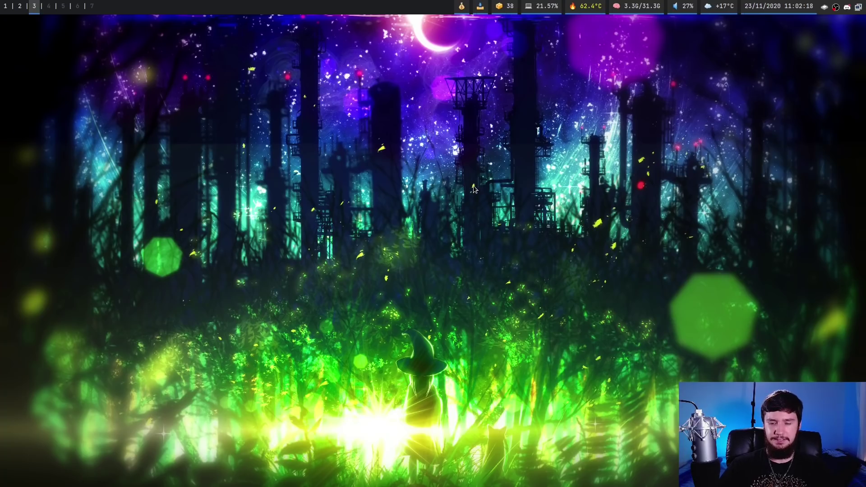
Open five terminals on desktop 3 so they tile into evenly sized panes.
{"action": "key", "text": "super+Return"}
{"action": "key", "text": "super+Return"}
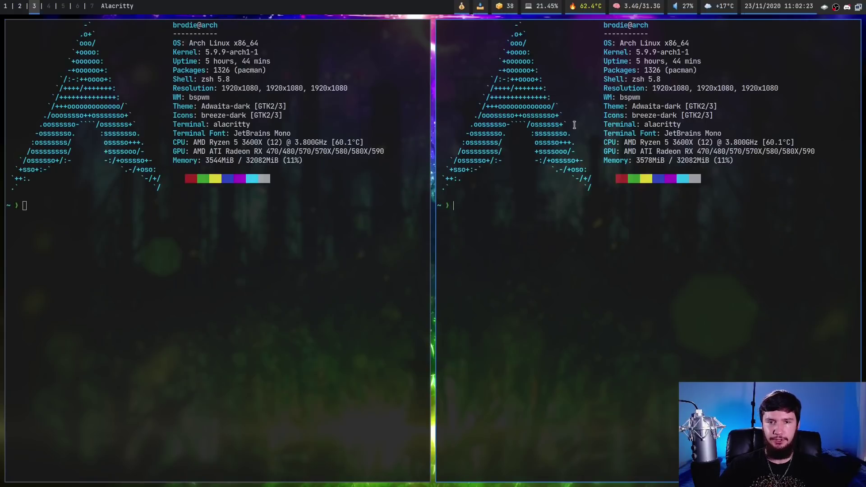
{"action": "key", "text": "super+Return"}
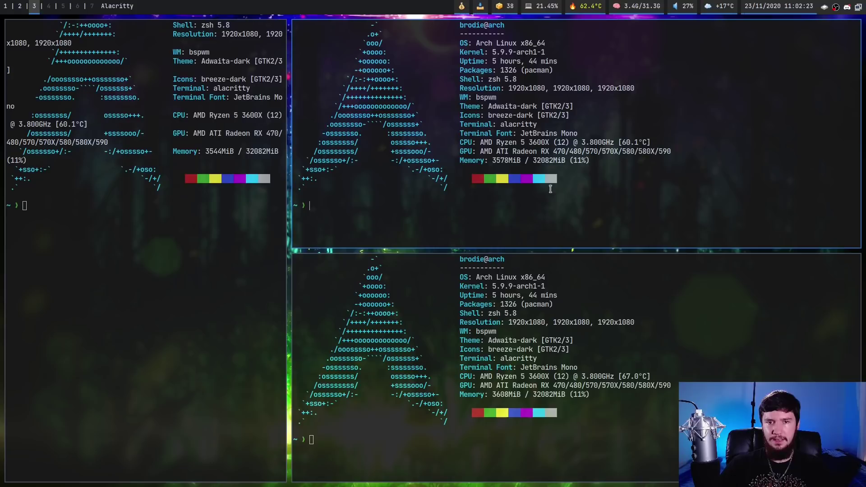
{"action": "mouse_move", "coordinate": [250, 61]}
{"action": "mouse_move", "coordinate": [468, 304]}
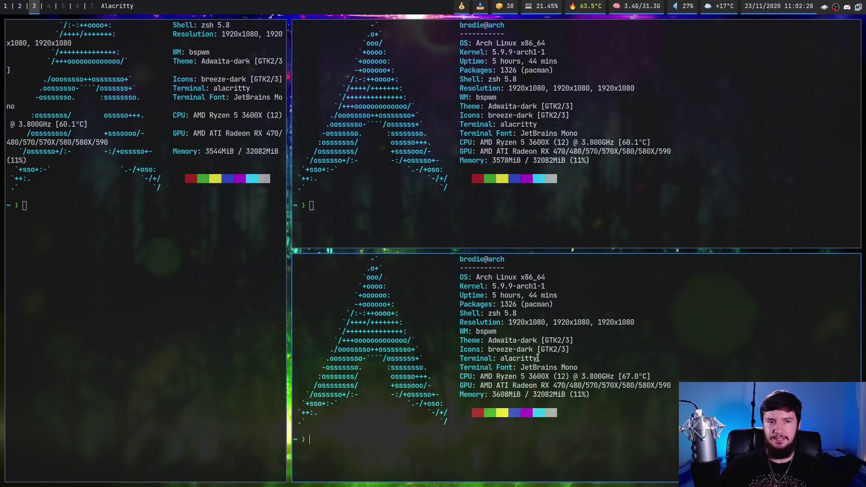
{"action": "mouse_move", "coordinate": [137, 299]}
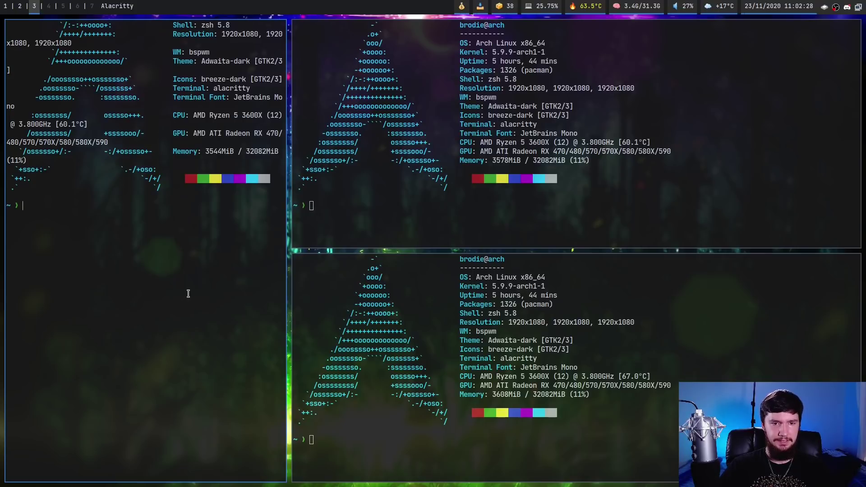
{"action": "key", "text": "super+Return"}
{"action": "mouse_move", "coordinate": [547, 60]}
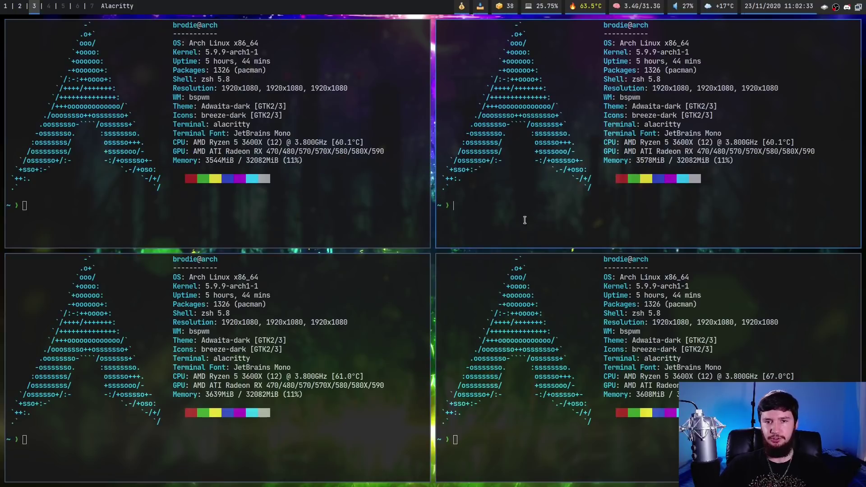
{"action": "mouse_move", "coordinate": [345, 128]}
{"action": "key", "text": "super+Return"}
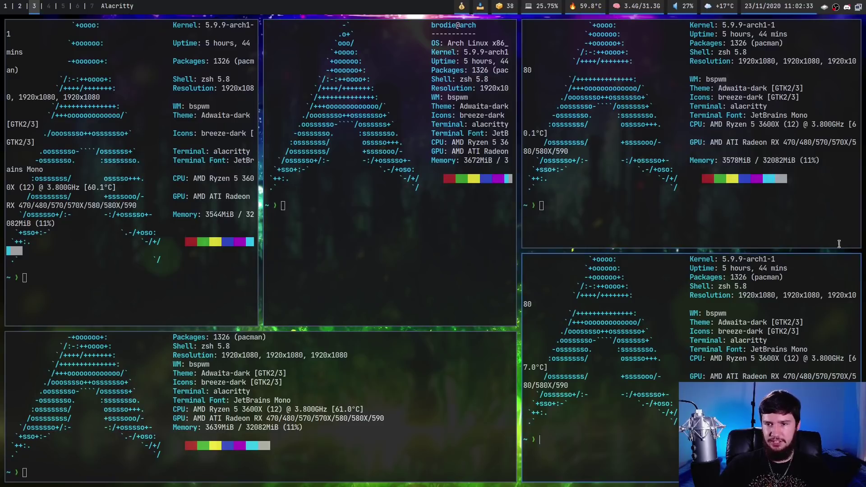
{"action": "mouse_move", "coordinate": [505, 284]}
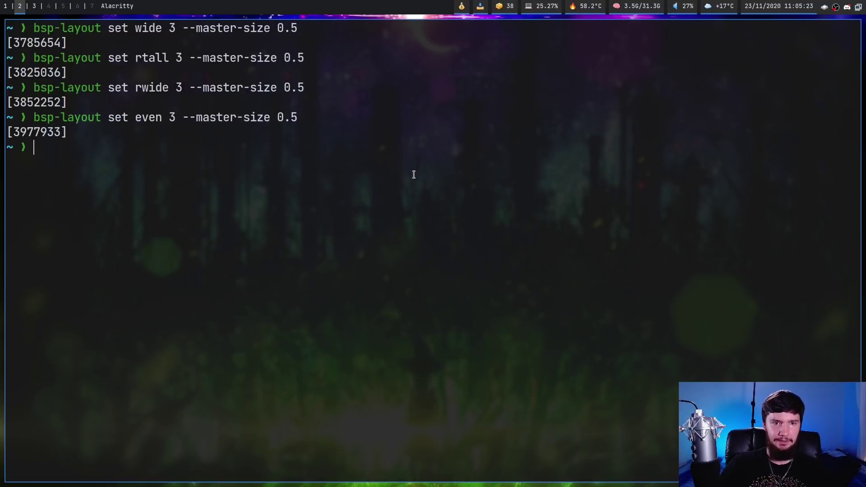
Remove desktop 3's layout with 'bsp-layout remove 3', then open another terminal on desktop 3.
{"action": "type", "text": "bsp-l"}
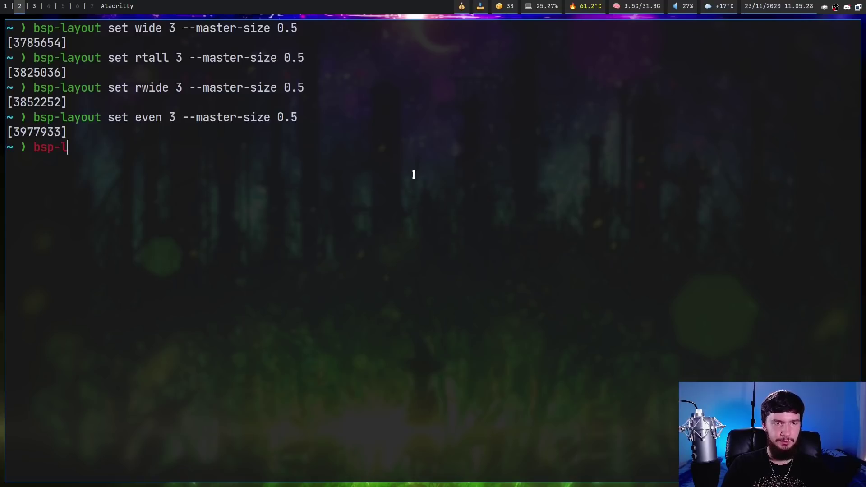
{"action": "type", "text": "ayout remove"}
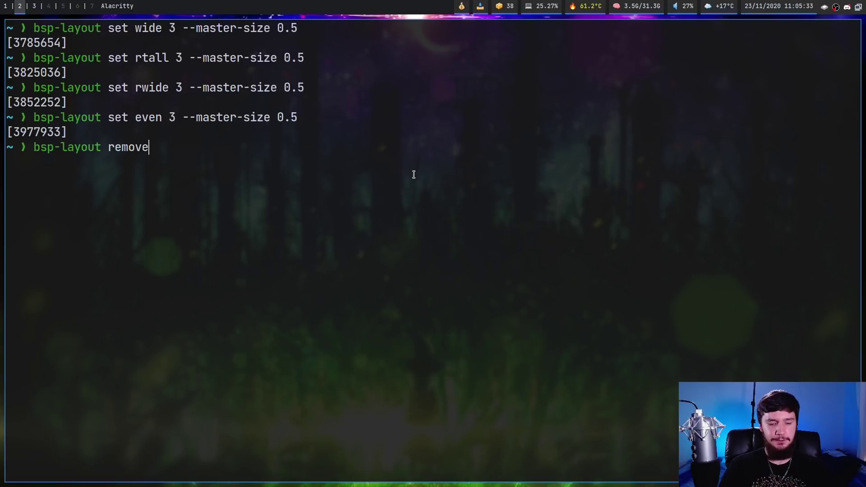
{"action": "type", "text": " 3"}
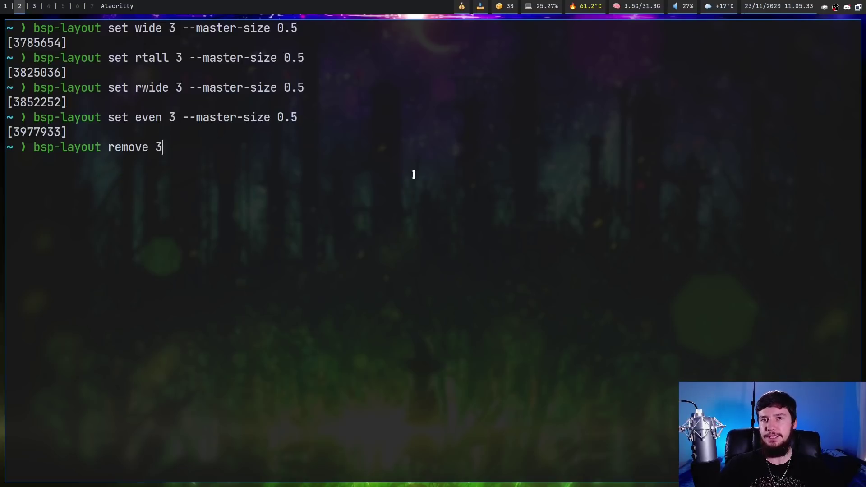
{"action": "key", "text": "Return"}
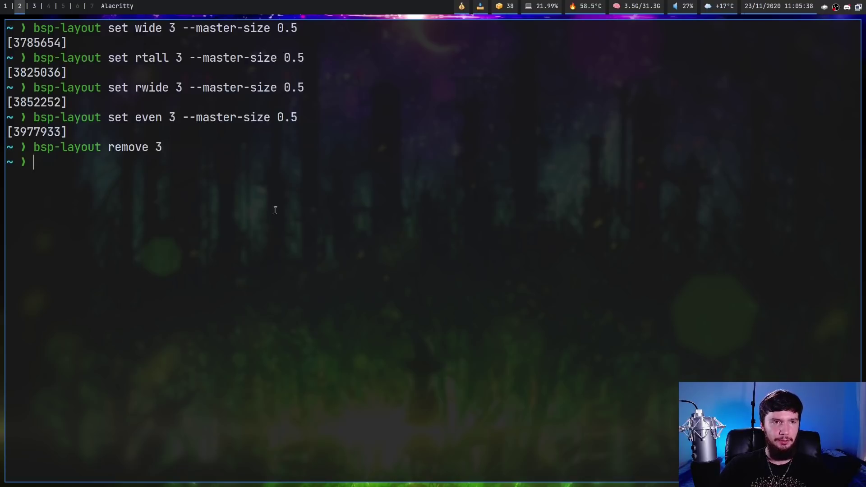
{"action": "key", "text": "super+3"}
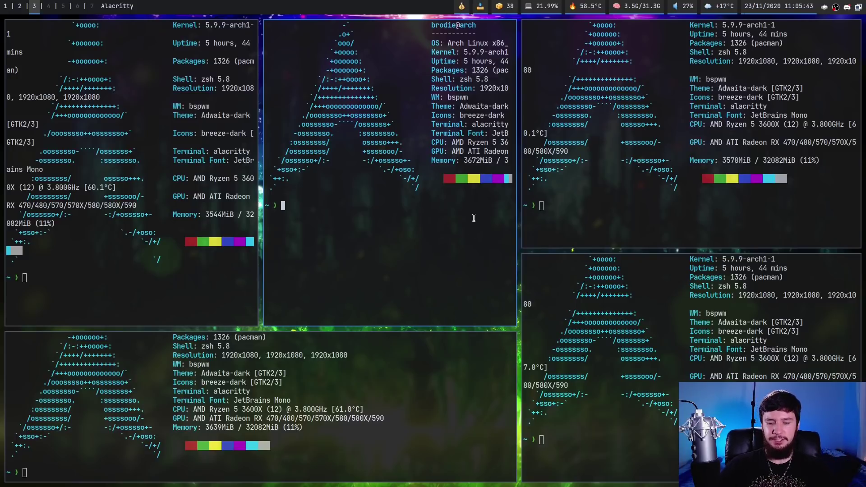
{"action": "key", "text": "super+Return"}
{"action": "key", "text": "super+Return"}
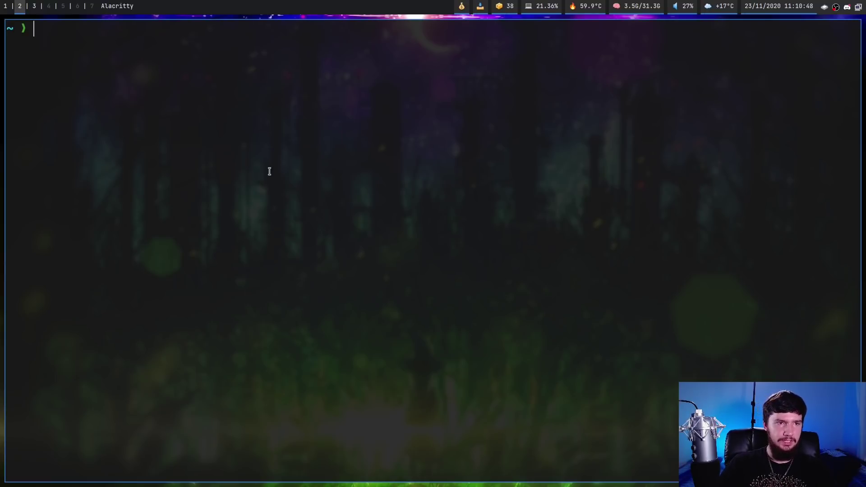
Open four neofetch terminals on desktop 2 and tile them with 'bsp-layout once even'.
{"action": "type", "text": "bsp-layout once"}
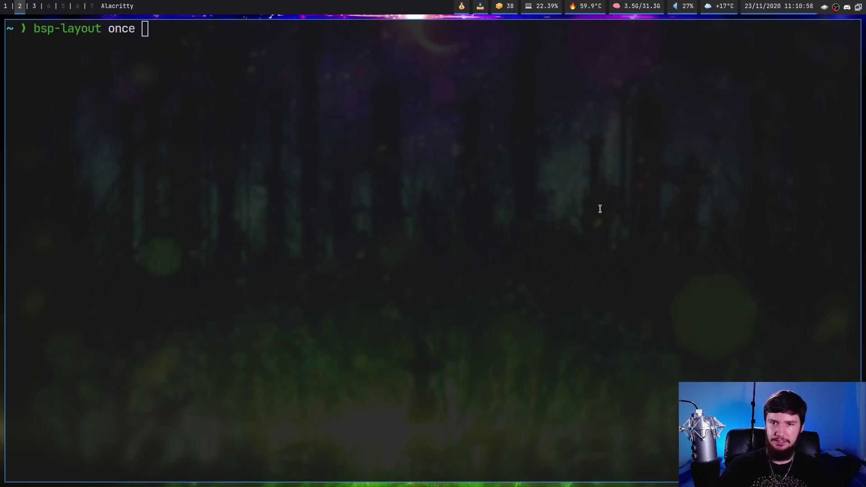
{"action": "key", "text": "super+Return"}
{"action": "key", "text": "super+Return"}
{"action": "key", "text": "super+Return"}
{"action": "key", "text": "super+Return"}
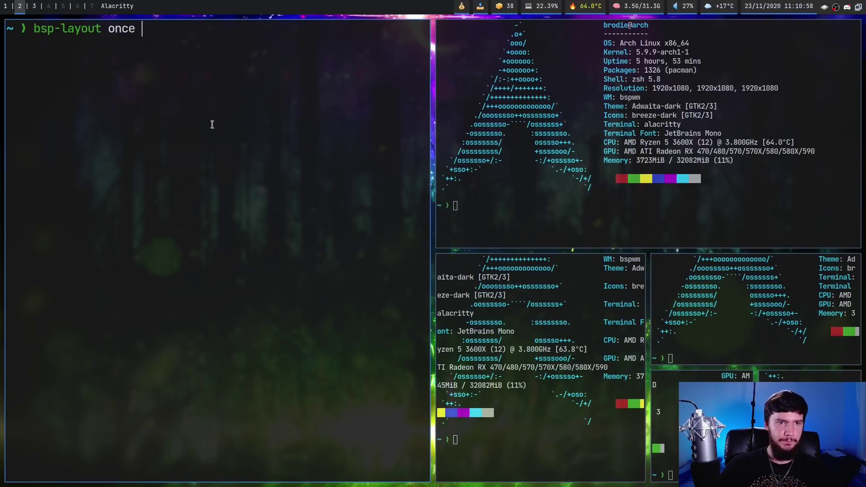
{"action": "type", "text": "even"}
{"action": "key", "text": "Return"}
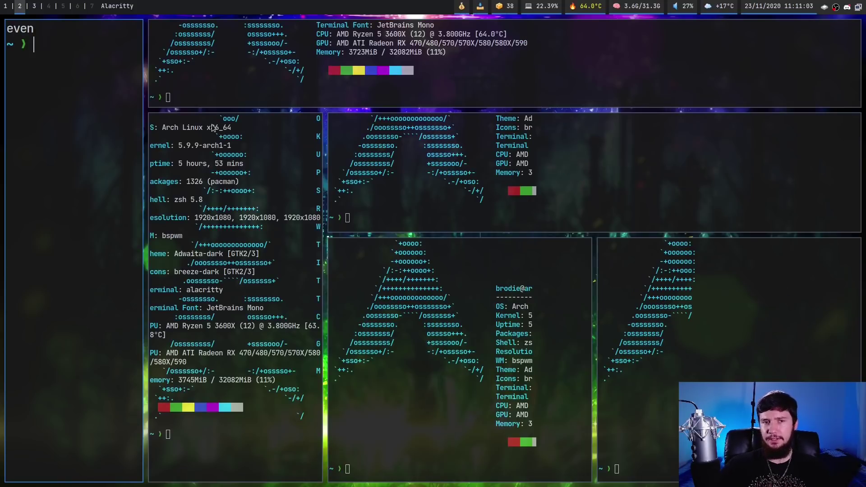
{"action": "key", "text": "ctrl+plus"}
{"action": "key", "text": "ctrl+plus"}
{"action": "key", "text": "ctrl+plus"}
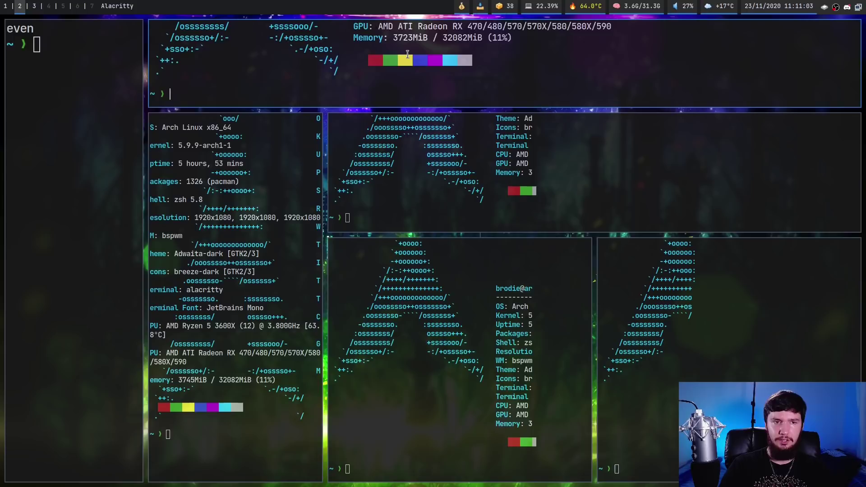
{"action": "key", "text": "ctrl+minus"}
{"action": "key", "text": "ctrl+minus"}
{"action": "key", "text": "ctrl+minus"}
{"action": "key", "text": "ctrl+minus"}
{"action": "key", "text": "super+3"}
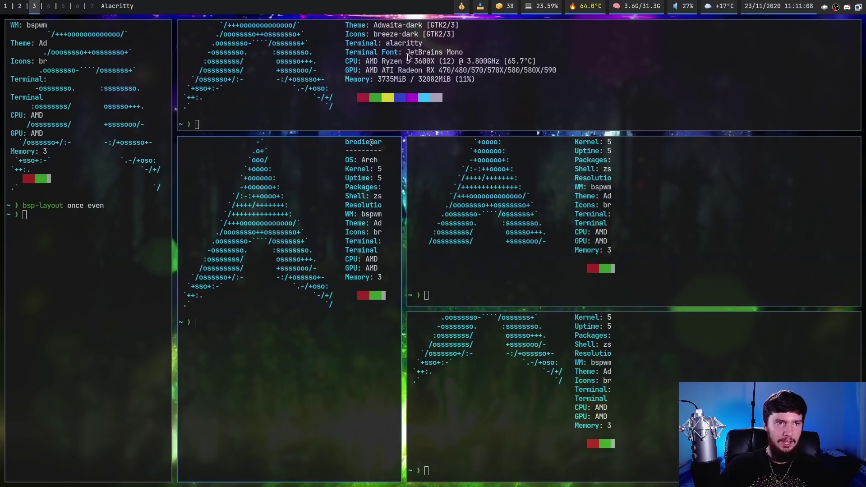
Run 'bsp-layout once tall 3' on desktop 2, then glance at desktop 3.
{"action": "key", "text": "super+2"}
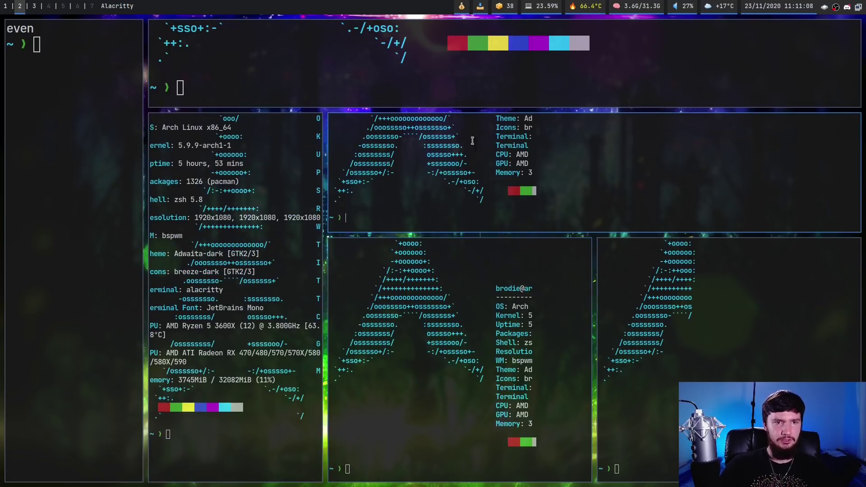
{"action": "type", "text": "bsp-l"}
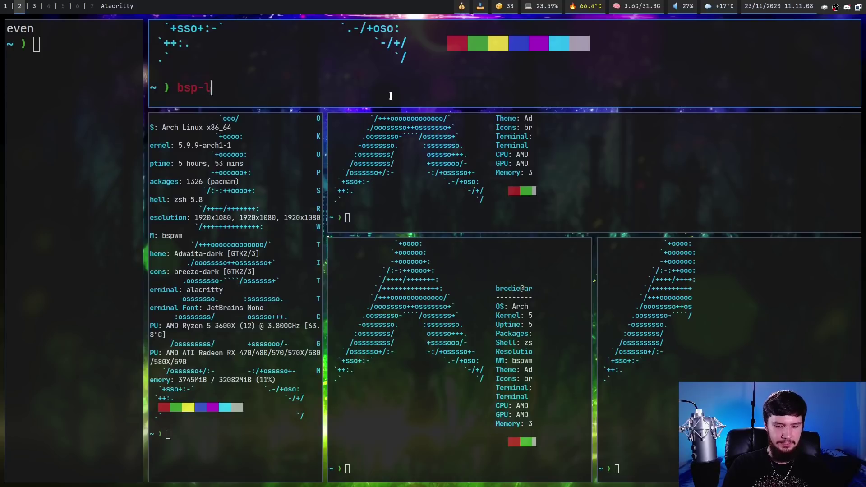
{"action": "type", "text": "ayout once ta"}
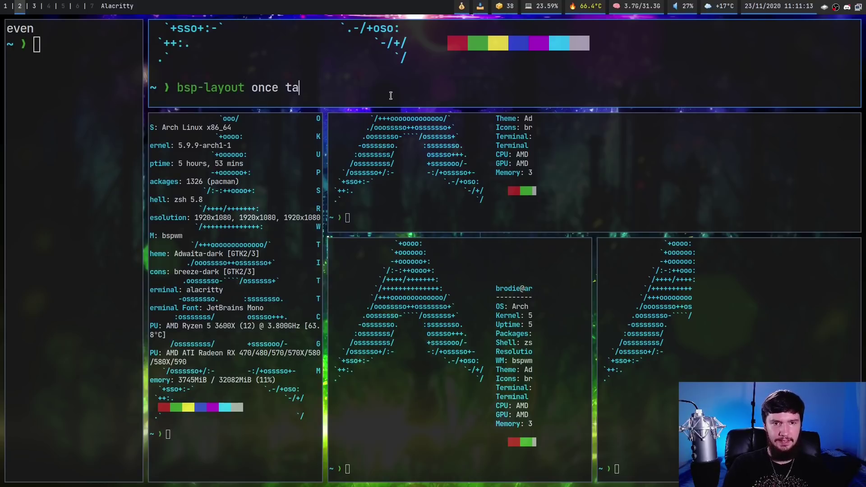
{"action": "type", "text": "ll 3"}
{"action": "key", "text": "Return"}
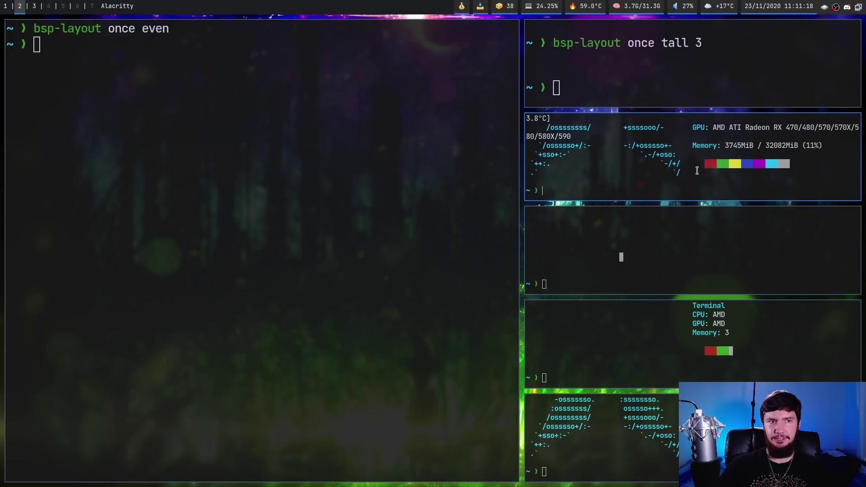
{"action": "key", "text": "super+3"}
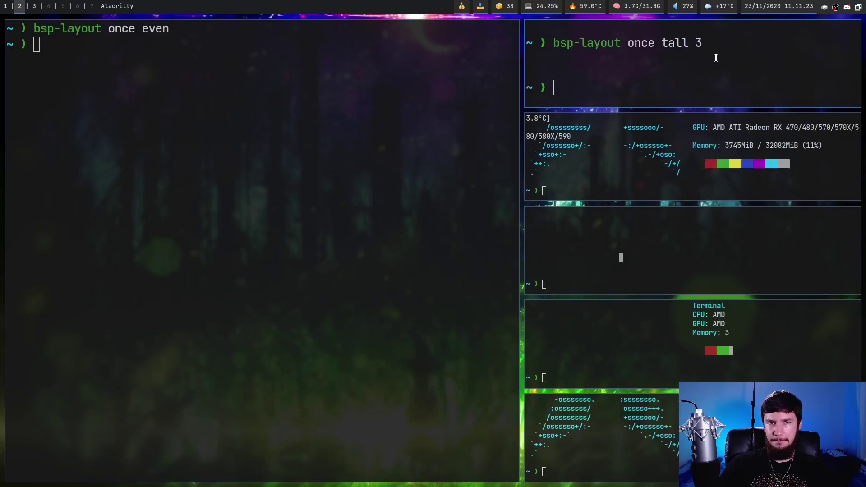
{"action": "key", "text": "super+3"}
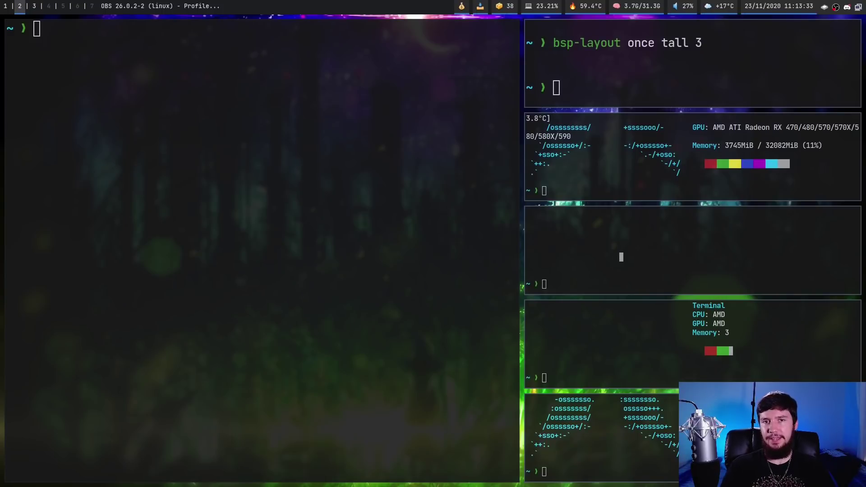
Run 'bsp-layout cycle' six times, stepping desktop 2 through wide, tiled, monocle, even, rtall and rwide.
{"action": "left_click", "coordinate": [329, 95]}
{"action": "type", "text": "bs"}
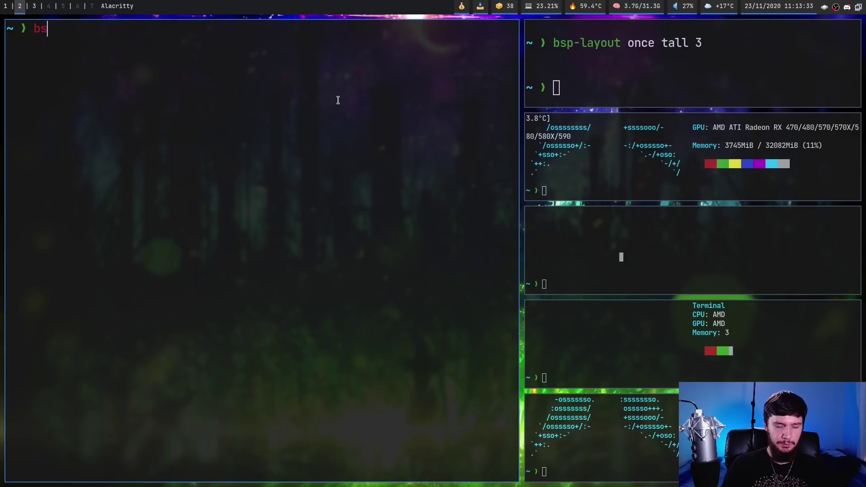
{"action": "type", "text": "p-layout cycle"}
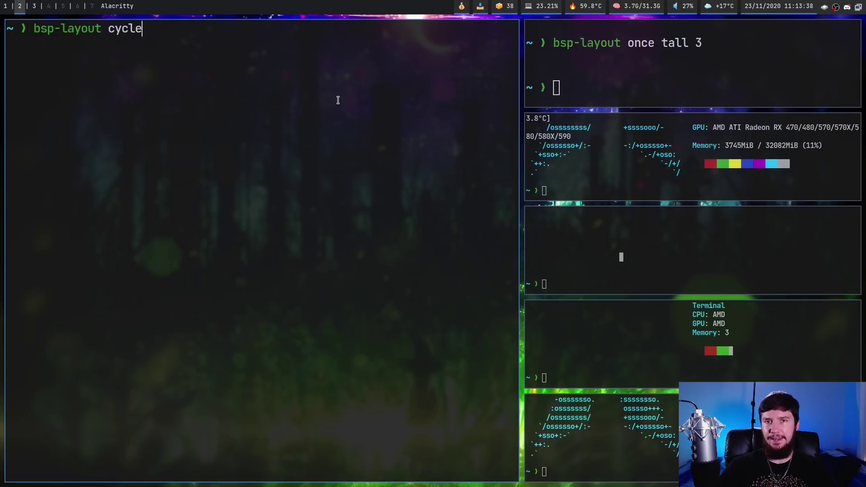
{"action": "key", "text": "Return"}
{"action": "key", "text": "Up"}
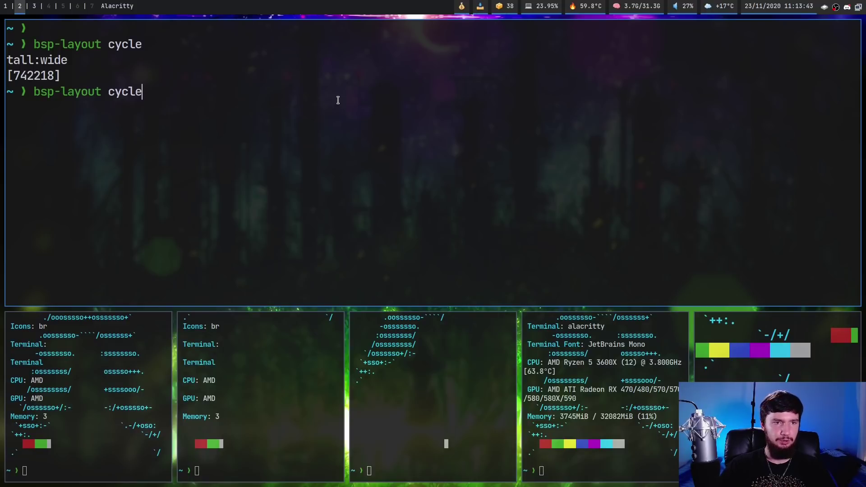
{"action": "key", "text": "Return"}
{"action": "key", "text": "Up"}
{"action": "key", "text": "Return"}
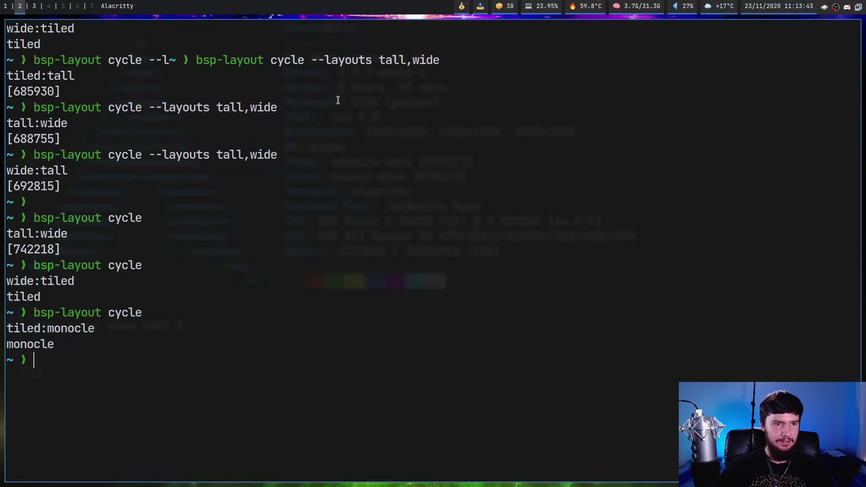
{"action": "key", "text": "Up"}
{"action": "key", "text": "Return"}
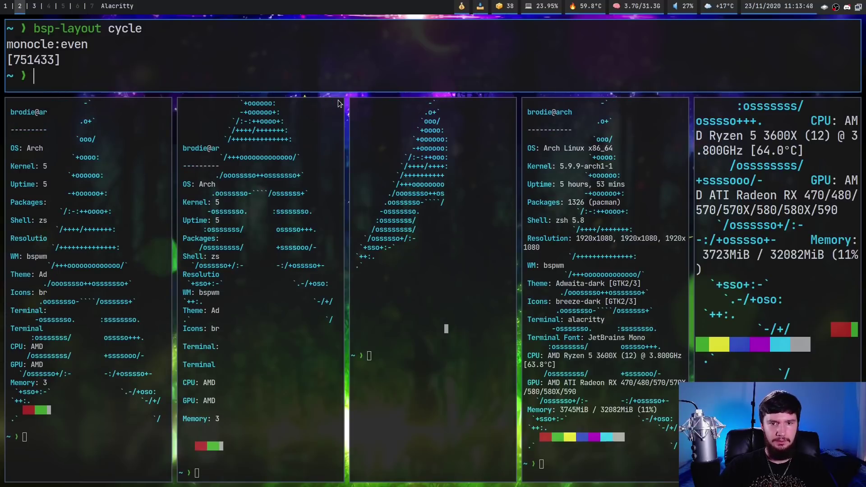
{"action": "key", "text": "Up"}
{"action": "key", "text": "Return"}
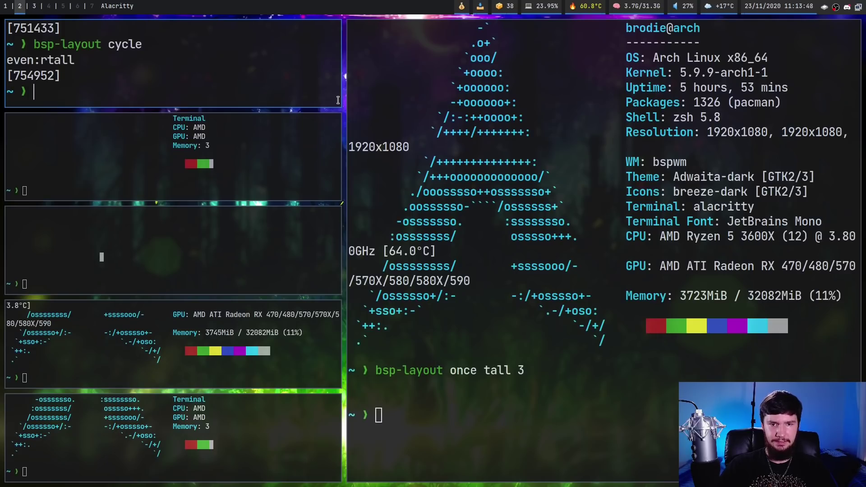
{"action": "key", "text": "Up"}
{"action": "key", "text": "Return"}
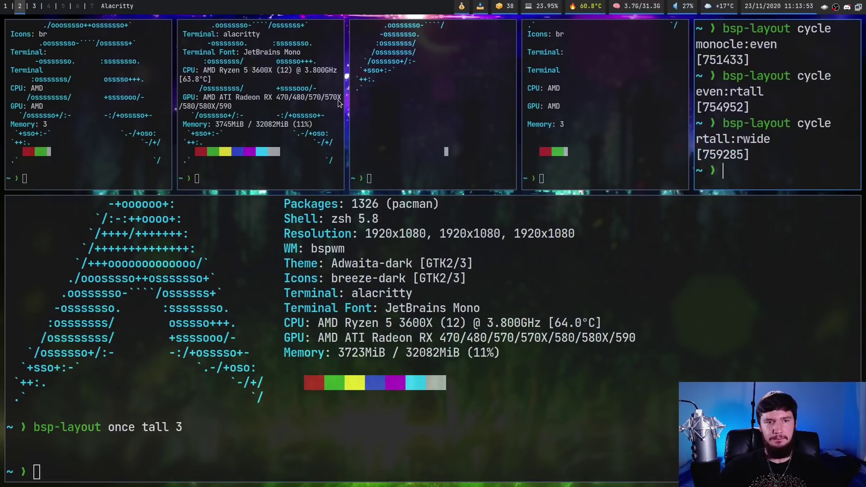
Run 'bsp-layout cycle --layouts tall,wide' twice, ending desktop 2 in the wide layout.
{"action": "key", "text": "super+s"}
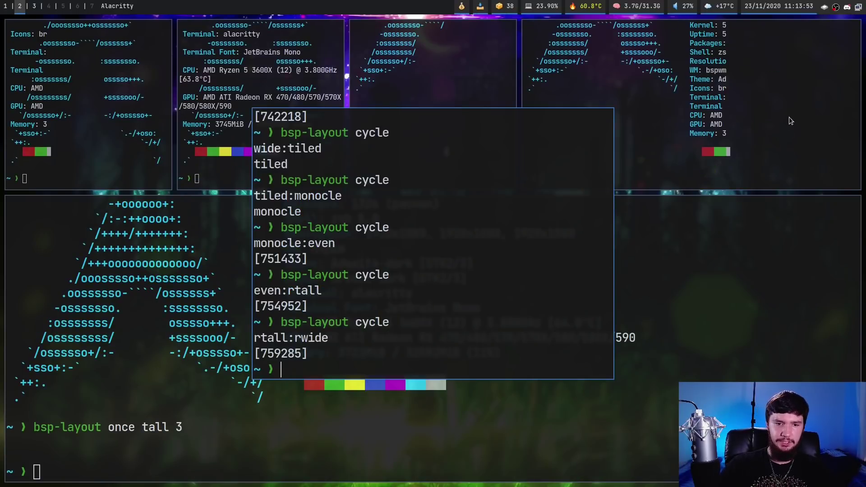
{"action": "key", "text": "Up"}
{"action": "type", "text": "--layout"}
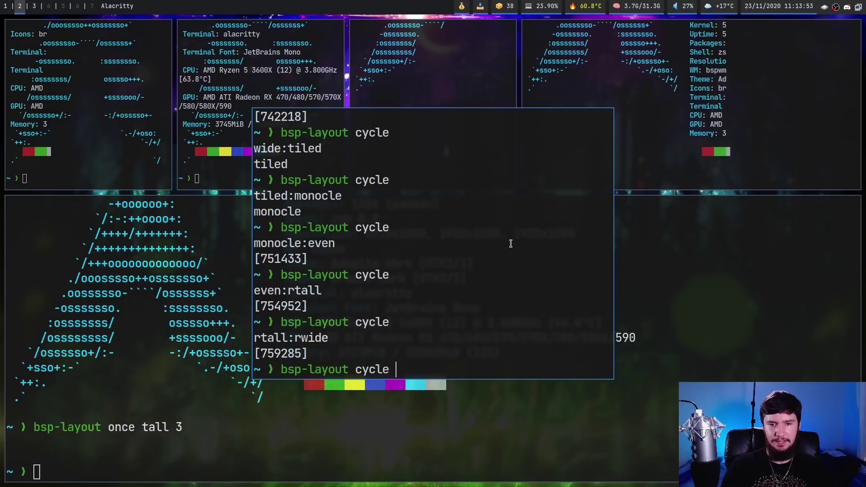
{"action": "type", "text": "s "}
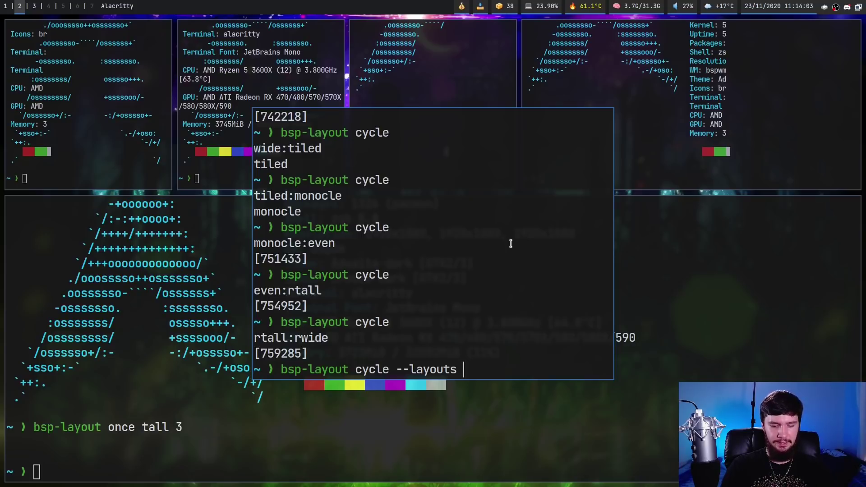
{"action": "type", "text": "tall,wide"}
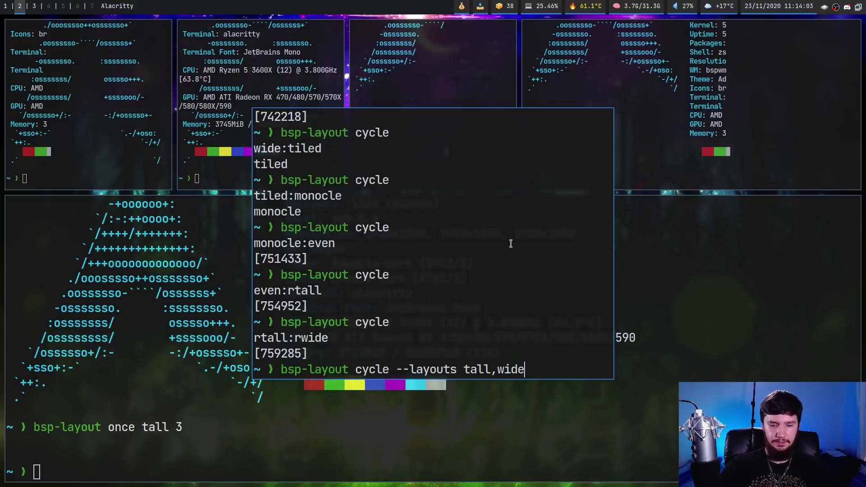
{"action": "key", "text": "super+t"}
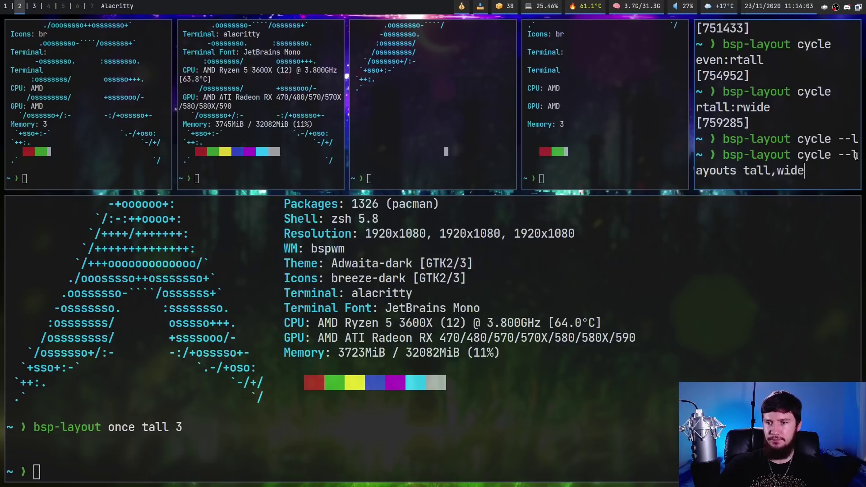
{"action": "key", "text": "Return"}
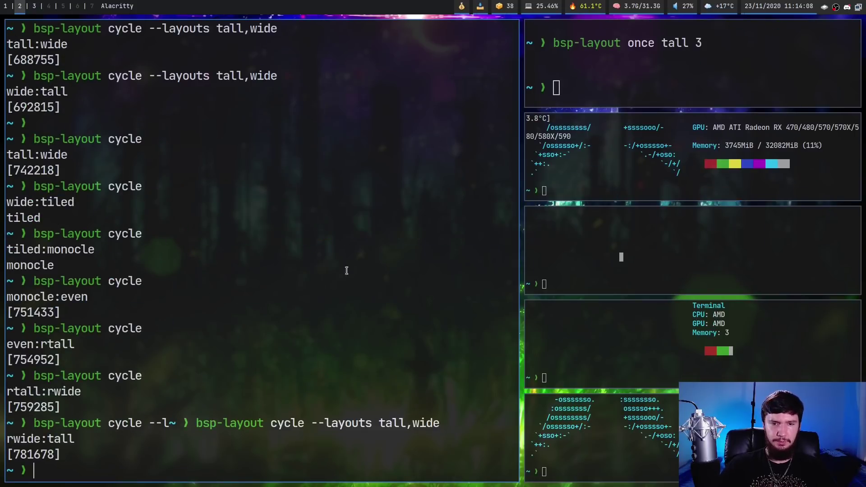
{"action": "key", "text": "Up"}
{"action": "key", "text": "Return"}
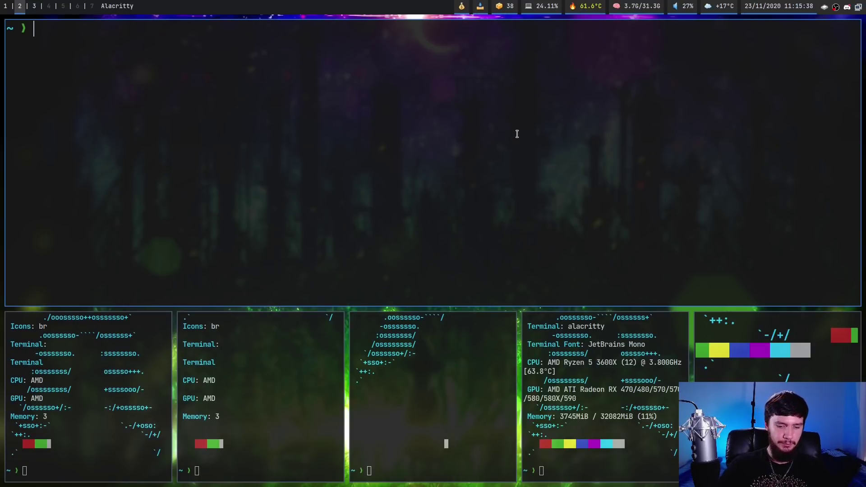
Query 'bsp-layout get 2', which reports wide, then run 'bsp-layout get' with no desktop.
{"action": "type", "text": "bsp-layout "}
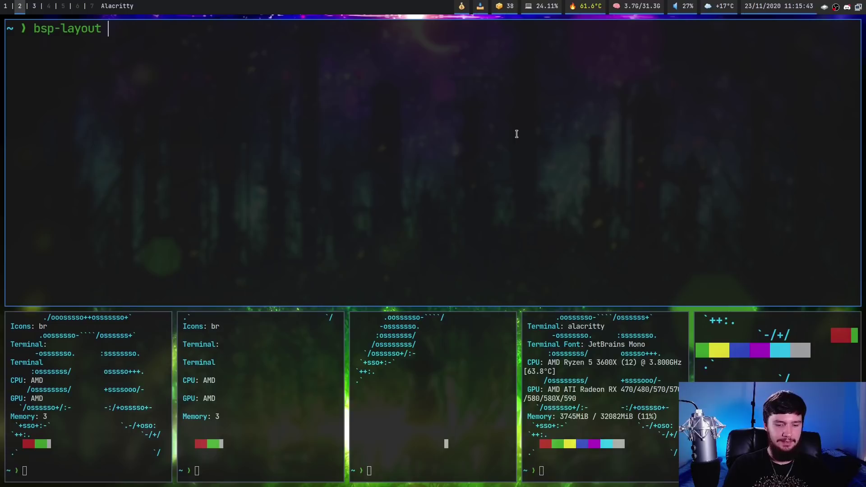
{"action": "type", "text": "get 2"}
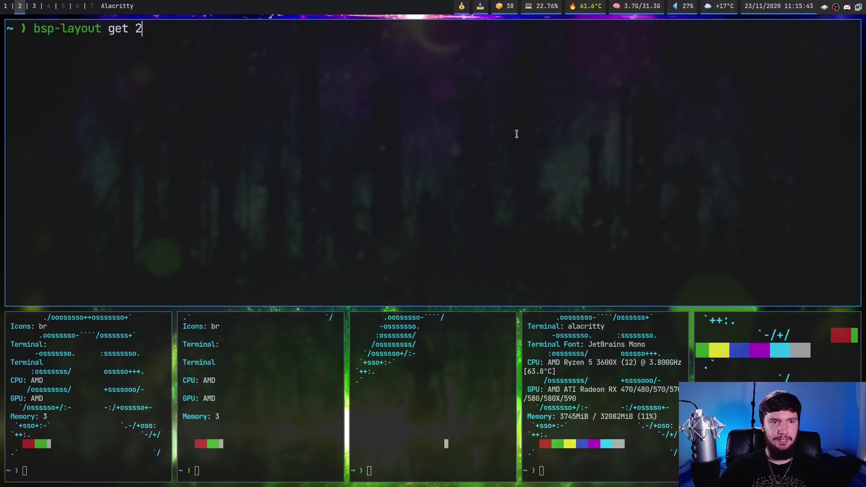
{"action": "key", "text": "Return"}
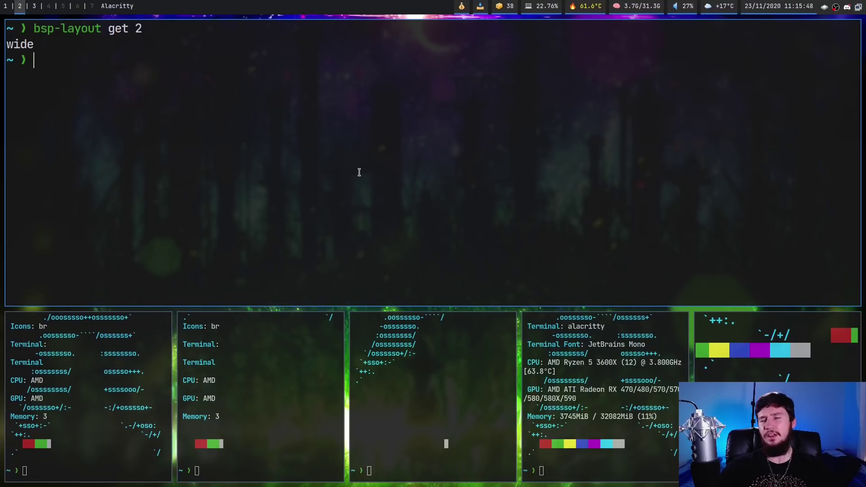
{"action": "key", "text": "Up"}
{"action": "key", "text": "BackSpace"}
{"action": "key", "text": "BackSpace"}
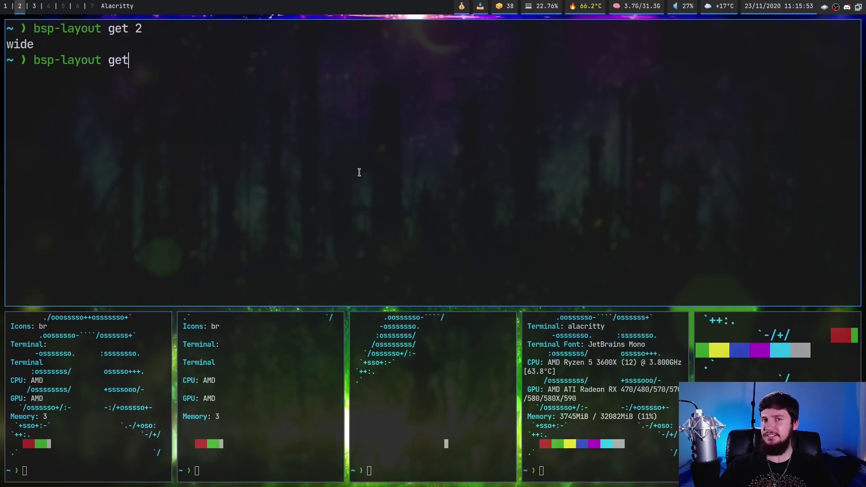
{"action": "key", "text": "Return"}
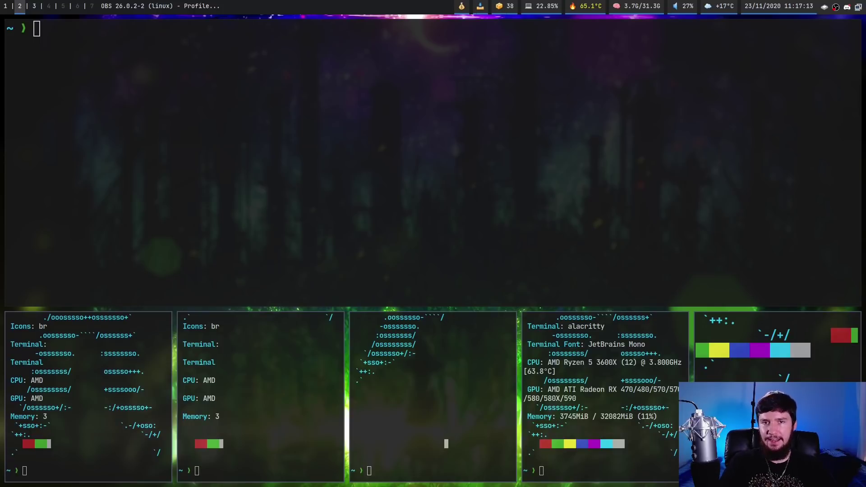
List the seven available layouts with 'bsp-layout layouts' in the top terminal.
{"action": "left_click", "coordinate": [371, 81]}
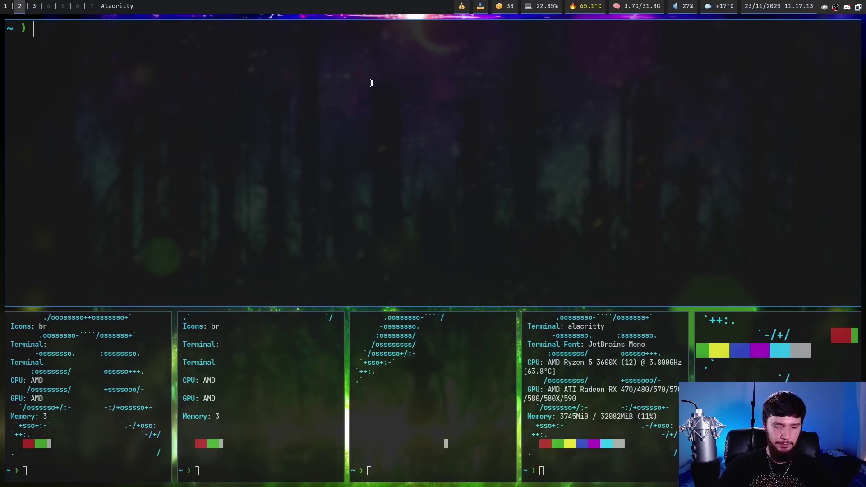
{"action": "type", "text": "bsp-layout "}
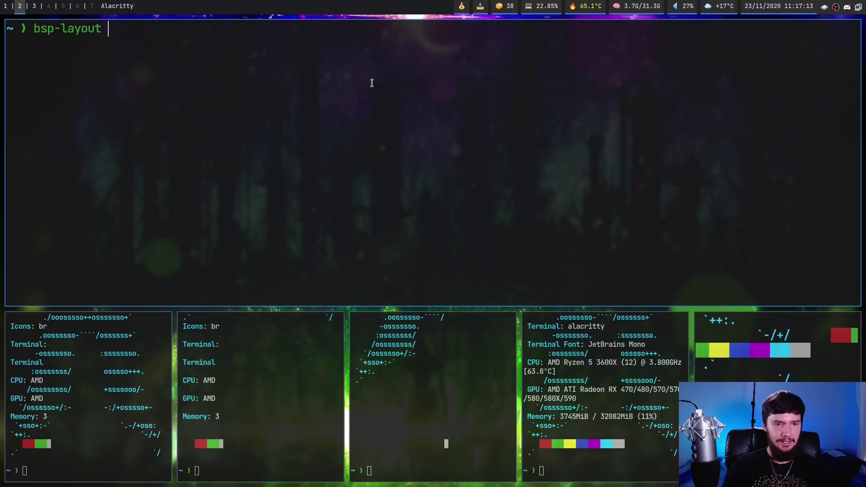
{"action": "type", "text": "layouts"}
{"action": "key", "text": "Return"}
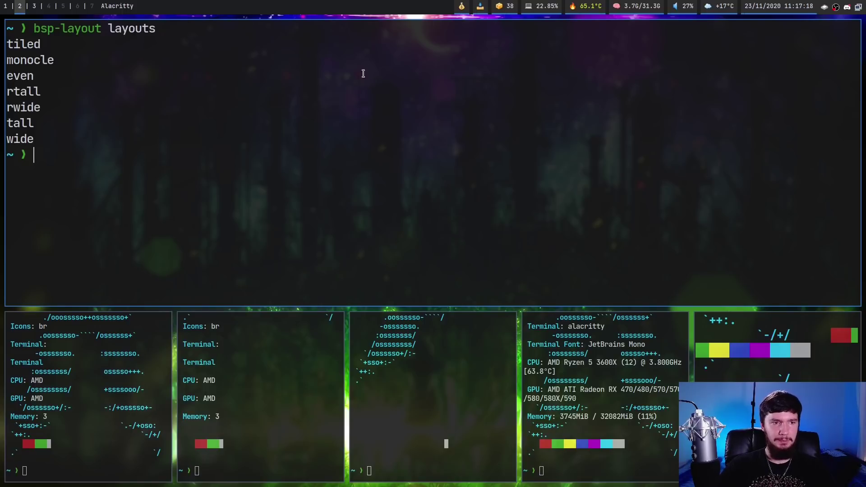
Look up 'man bsp-layouts', which has no manual entry.
{"action": "type", "text": "man l"}
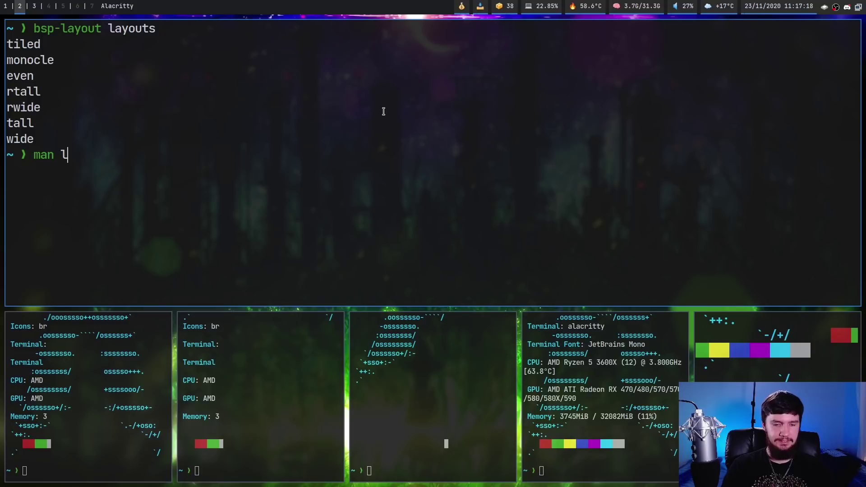
{"action": "key", "text": "BackSpace"}
{"action": "type", "text": "bsp"}
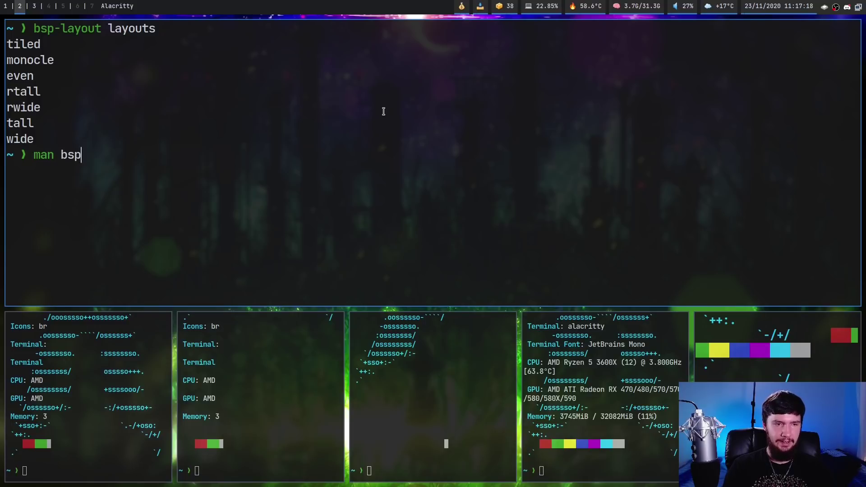
{"action": "type", "text": "-layouts"}
{"action": "key", "text": "Return"}
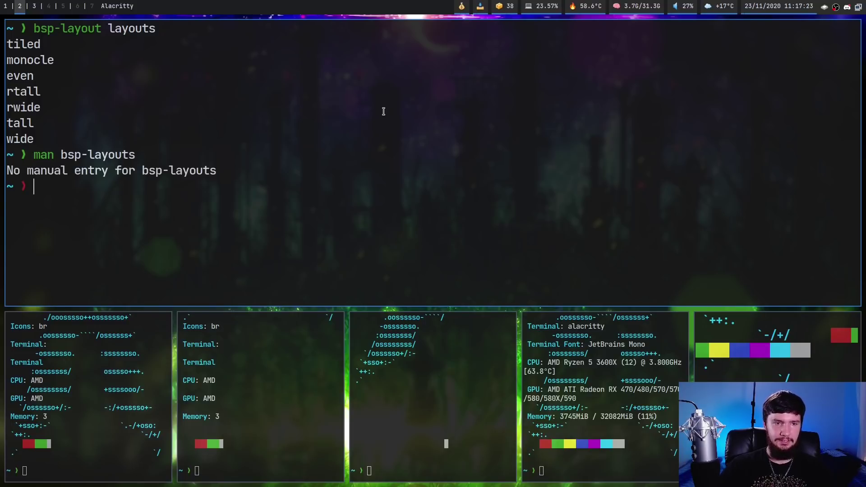
Open 'man bsp-layout' and read down through the rtall, rwide, even, tiled and monocle descriptions.
{"action": "key", "text": "Up"}
{"action": "key", "text": "BackSpace"}
{"action": "key", "text": "Return"}
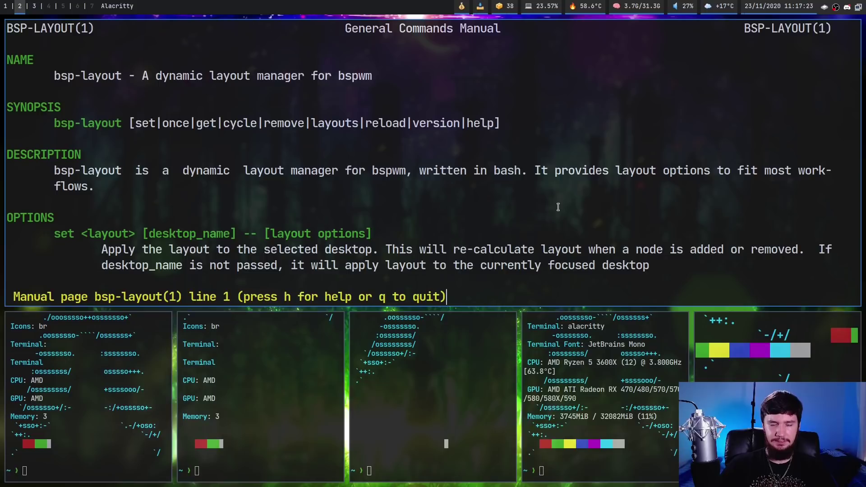
{"action": "scroll", "coordinate": [557, 207], "scroll_direction": "down", "scroll_amount": 12}
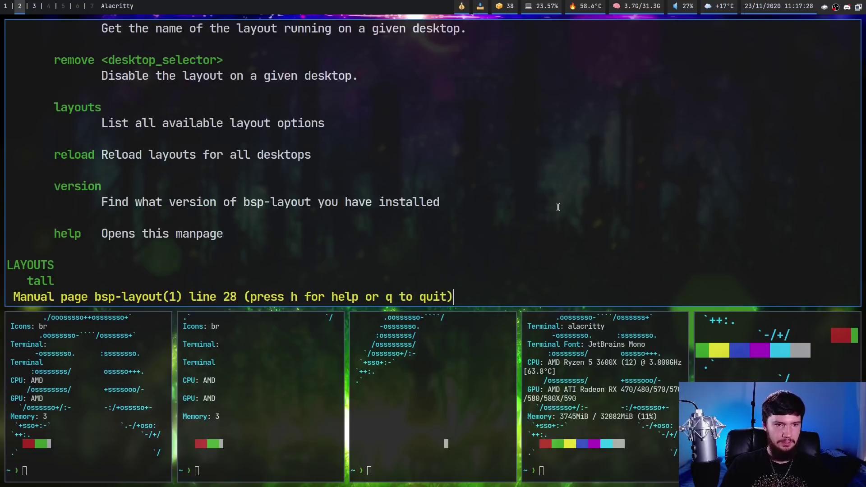
{"action": "key", "text": "Down"}
{"action": "key", "text": "Down"}
{"action": "key", "text": "Down"}
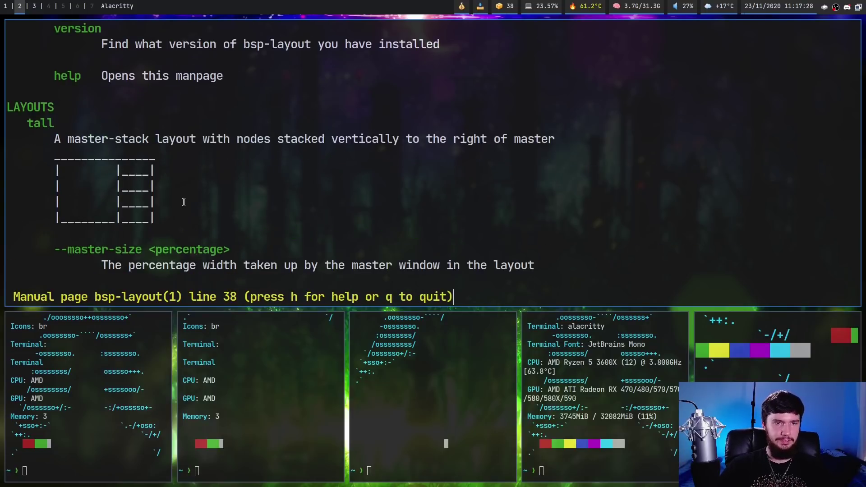
{"action": "key", "text": "Down"}
{"action": "key", "text": "Down"}
{"action": "key", "text": "Down"}
{"action": "key", "text": "Down"}
{"action": "key", "text": "Down"}
{"action": "key", "text": "Down"}
{"action": "key", "text": "Down"}
{"action": "key", "text": "Down"}
{"action": "key", "text": "Down"}
{"action": "key", "text": "Down"}
{"action": "key", "text": "Down"}
{"action": "key", "text": "Down"}
{"action": "key", "text": "Down"}
{"action": "key", "text": "Down"}
{"action": "key", "text": "Down"}
{"action": "key", "text": "Down"}
{"action": "key", "text": "Down"}
{"action": "key", "text": "Down"}
{"action": "key", "text": "Down"}
{"action": "key", "text": "Down"}
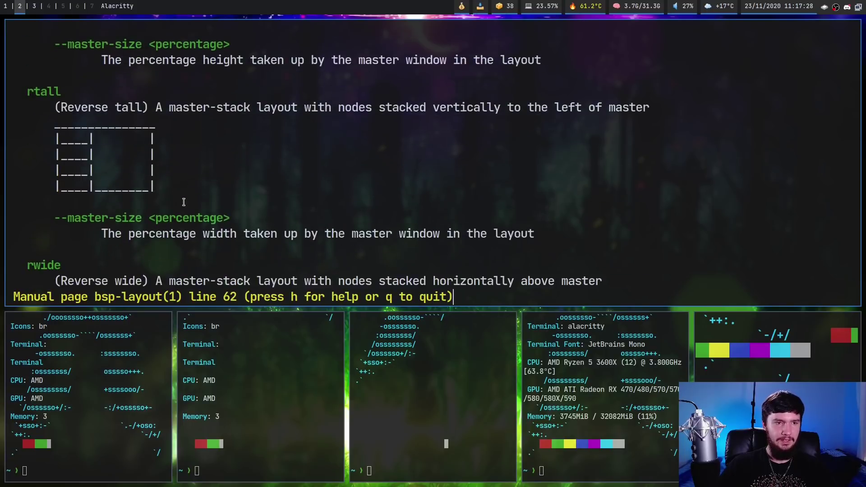
{"action": "key", "text": "Down"}
{"action": "key", "text": "Down"}
{"action": "key", "text": "Down"}
{"action": "key", "text": "Down"}
{"action": "key", "text": "Down"}
{"action": "key", "text": "Down"}
{"action": "key", "text": "Down"}
{"action": "key", "text": "Down"}
{"action": "key", "text": "Down"}
{"action": "key", "text": "Down"}
{"action": "key", "text": "Down"}
{"action": "key", "text": "Down"}
{"action": "key", "text": "Down"}
{"action": "key", "text": "Down"}
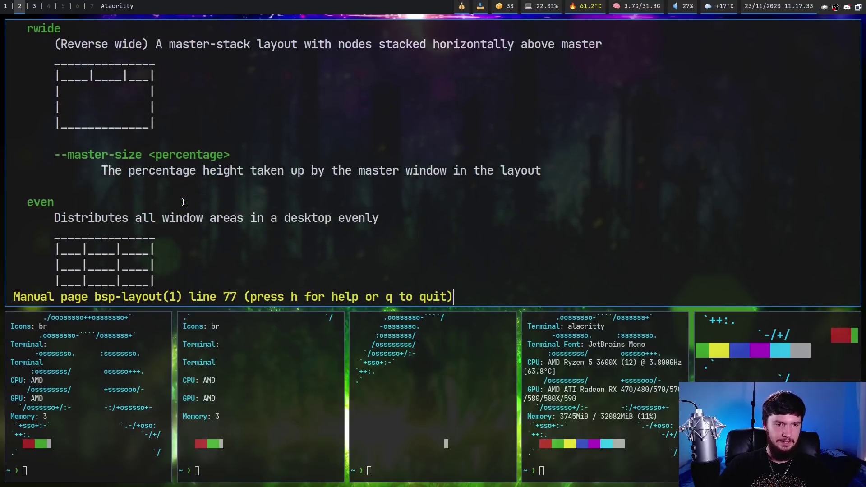
{"action": "key", "text": "Down"}
{"action": "key", "text": "Down"}
{"action": "key", "text": "Down"}
{"action": "key", "text": "Down"}
{"action": "key", "text": "Down"}
{"action": "key", "text": "Down"}
{"action": "key", "text": "Down"}
{"action": "key", "text": "Down"}
{"action": "key", "text": "Down"}
{"action": "key", "text": "Down"}
{"action": "key", "text": "Down"}
{"action": "key", "text": "Down"}
{"action": "key", "text": "Down"}
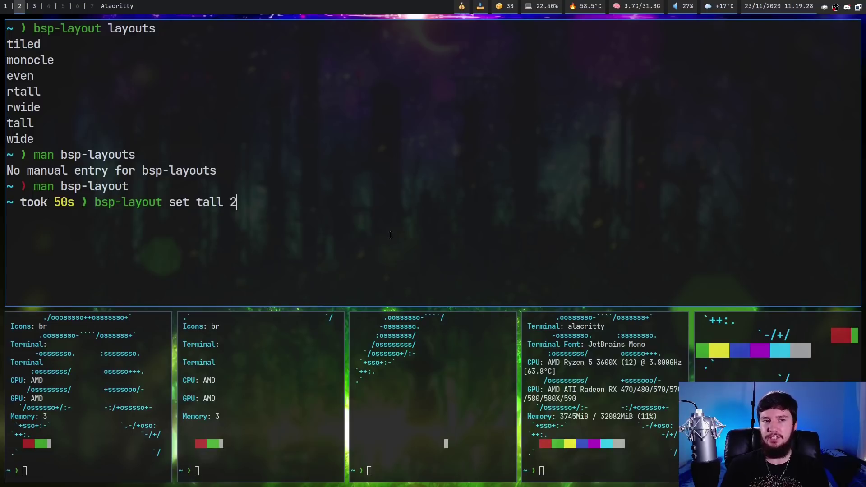
Run 'bsp-layout set tall 2', then rerun it as 'bsp-layout set wide 2'.
{"action": "key", "text": "Return"}
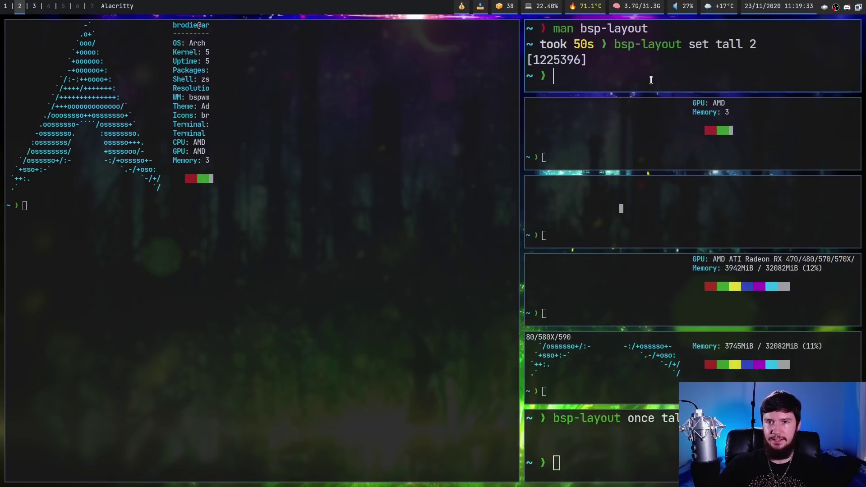
{"action": "key", "text": "Up"}
{"action": "key", "text": "Left"}
{"action": "key", "text": "Left"}
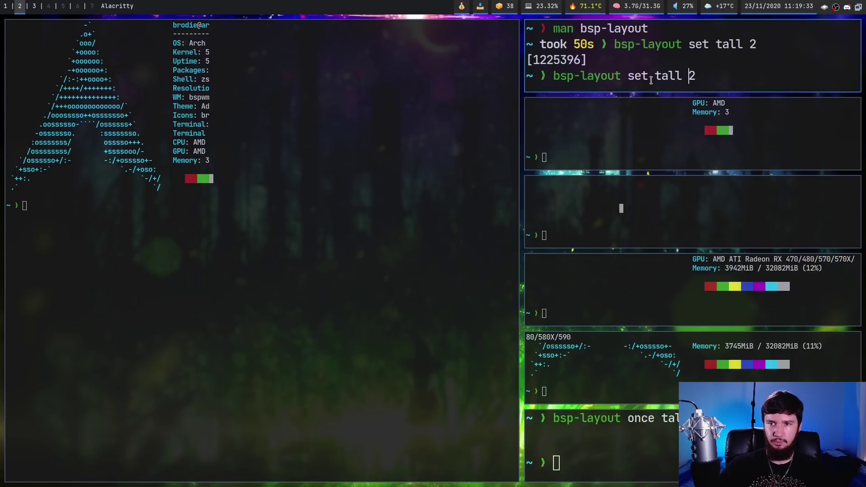
{"action": "key", "text": "BackSpace"}
{"action": "key", "text": "BackSpace"}
{"action": "key", "text": "BackSpace"}
{"action": "key", "text": "BackSpace"}
{"action": "type", "text": "wide"}
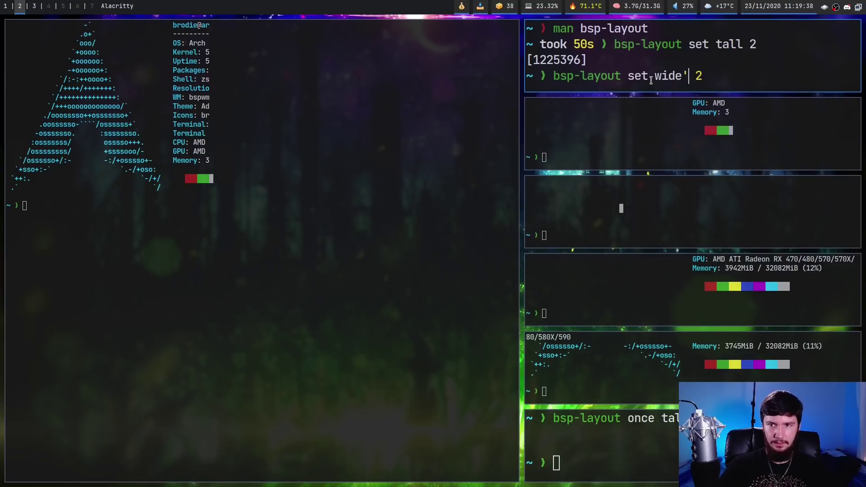
{"action": "key", "text": "Return"}
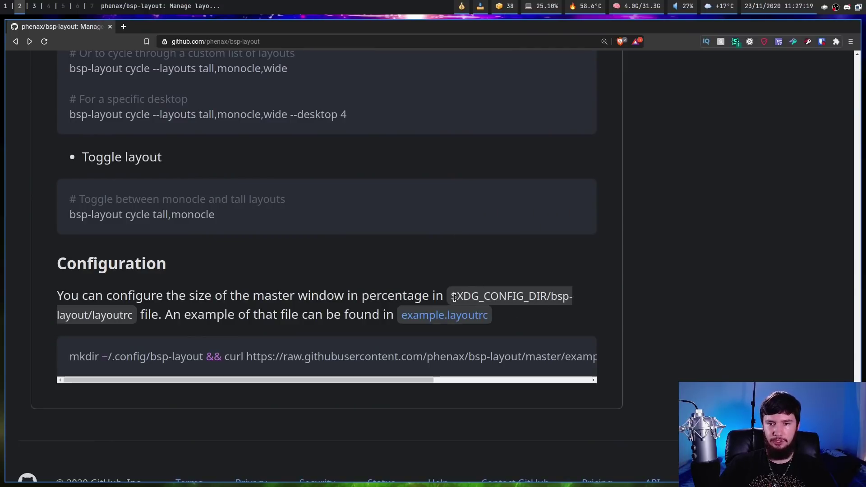
Highlight parts of the layoutrc config path, then open the example.layoutrc link in a new tab.
{"action": "mouse_move", "coordinate": [454, 297]}
{"action": "left_mouse_down"}
{"action": "mouse_move", "coordinate": [548, 295]}
{"action": "mouse_move", "coordinate": [451, 295]}
{"action": "left_mouse_up"}
{"action": "left_click_drag", "start_coordinate": [550, 296], "coordinate": [575, 298]}
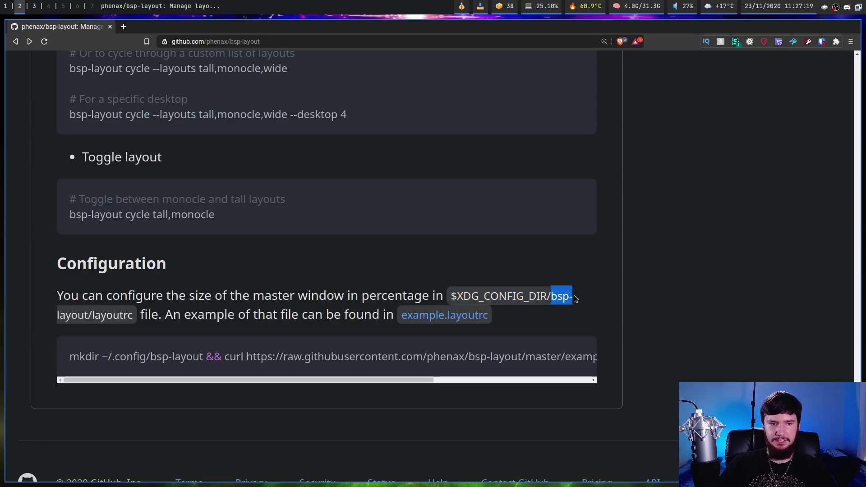
{"action": "left_click_drag", "start_coordinate": [92, 314], "coordinate": [133, 319]}
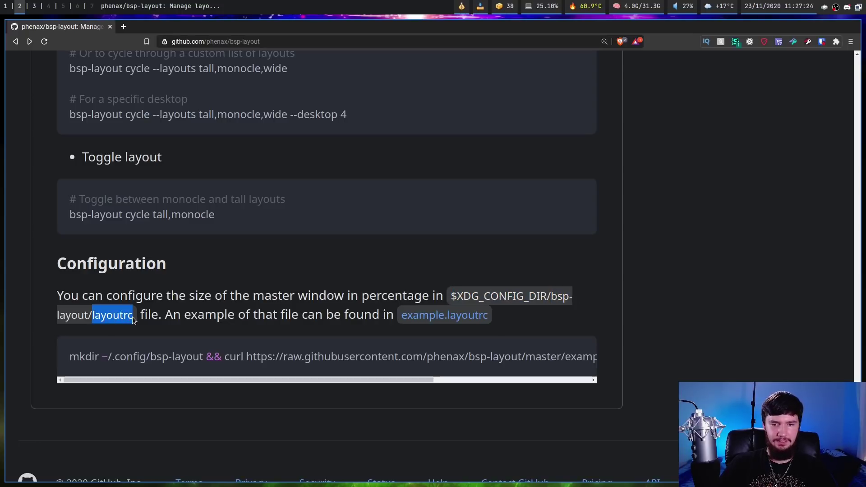
{"action": "right_click", "coordinate": [445, 317]}
Open example.layoutrc in a new tab and zoom the page to 250%.
{"action": "left_click", "coordinate": [478, 324]}
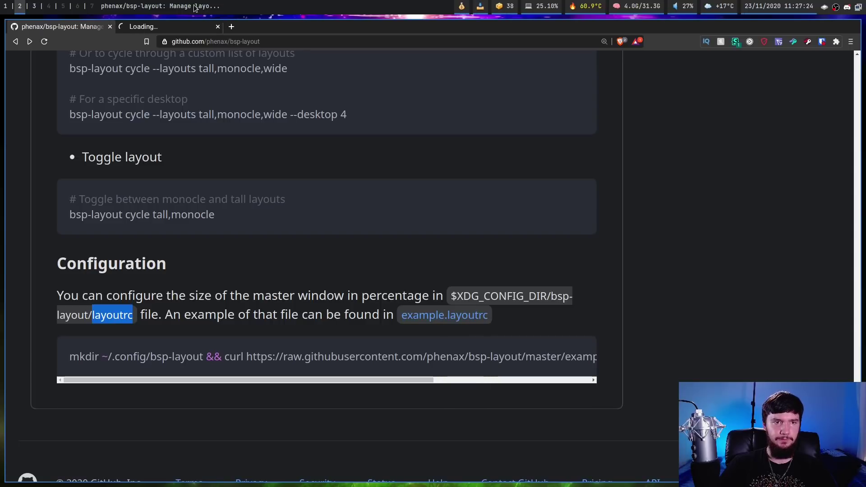
{"action": "left_click", "coordinate": [171, 26]}
{"action": "scroll", "coordinate": [342, 263], "scroll_direction": "down", "scroll_amount": 2}
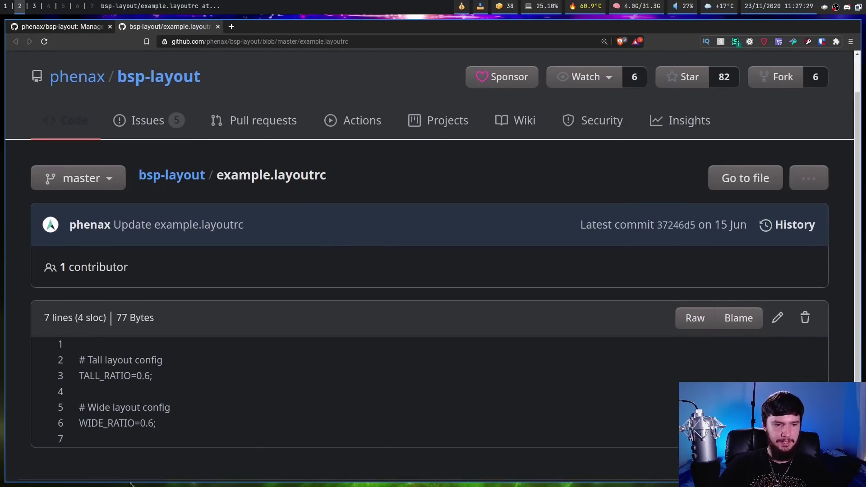
{"action": "key", "text": "ctrl+plus"}
{"action": "key", "text": "ctrl+plus"}
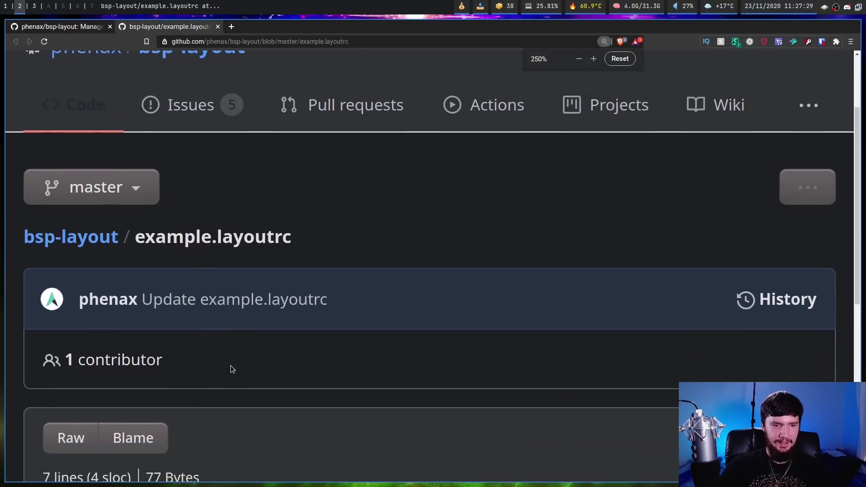
Highlight the TALL_RATIO=0.6 and WIDE_RATIO=0.6 settings in the file.
{"action": "scroll", "coordinate": [230, 365], "scroll_direction": "down", "scroll_amount": 7}
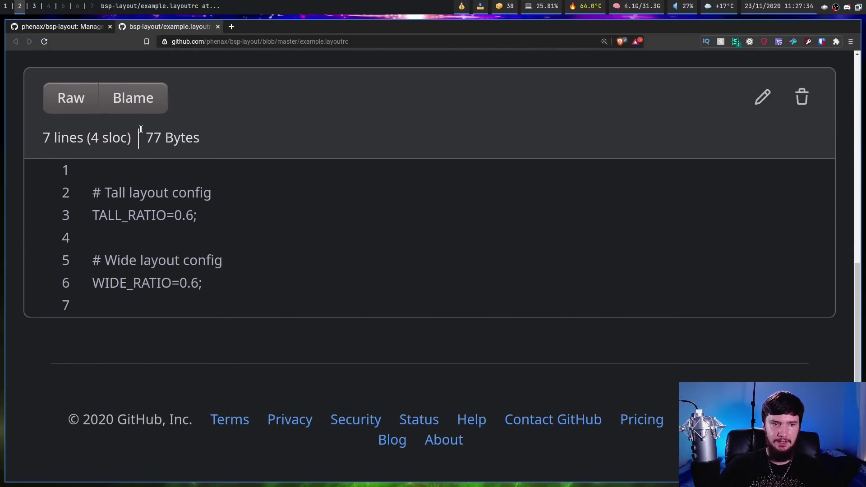
{"action": "left_click_drag", "start_coordinate": [92, 216], "coordinate": [166, 215]}
{"action": "left_click_drag", "start_coordinate": [93, 280], "coordinate": [172, 280]}
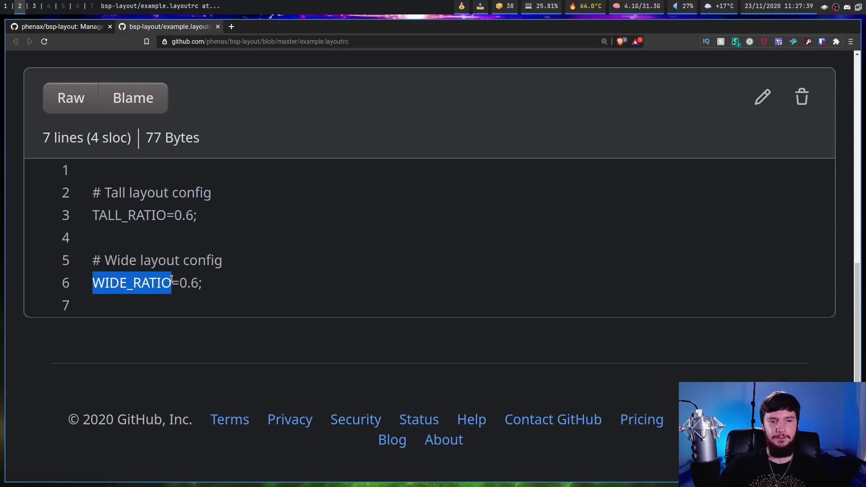